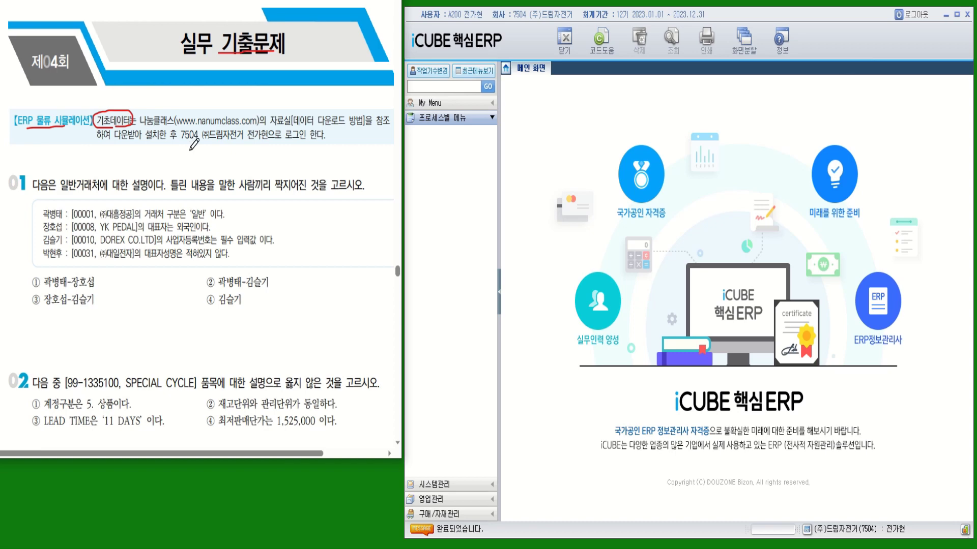
# Step: Underline the login instruction, log out, and log back in to company 7504 (주)드림자전거 as employee A200 with a blank password
pyautogui.moveTo(183, 142); pyautogui.dragTo(312, 143)
pyautogui.click(913, 18)
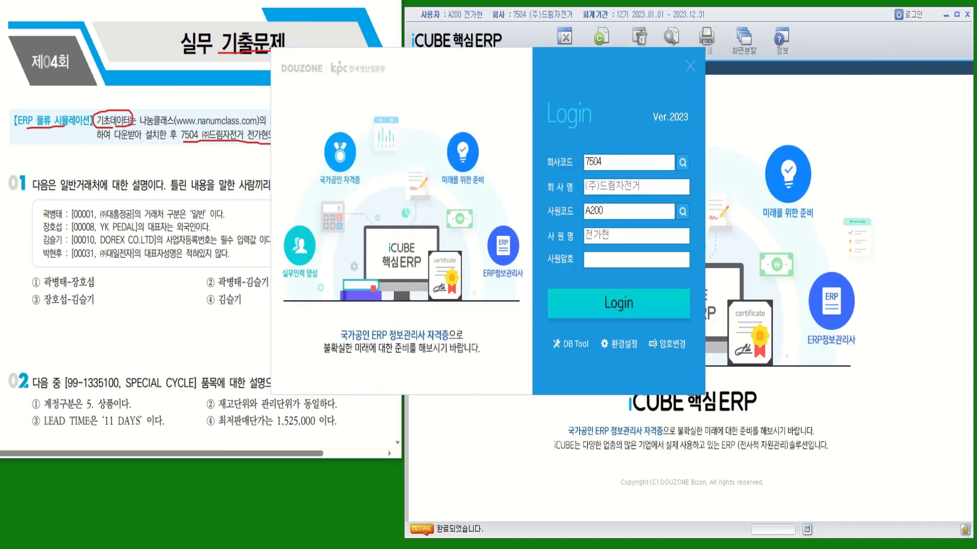
pyautogui.press('F2')
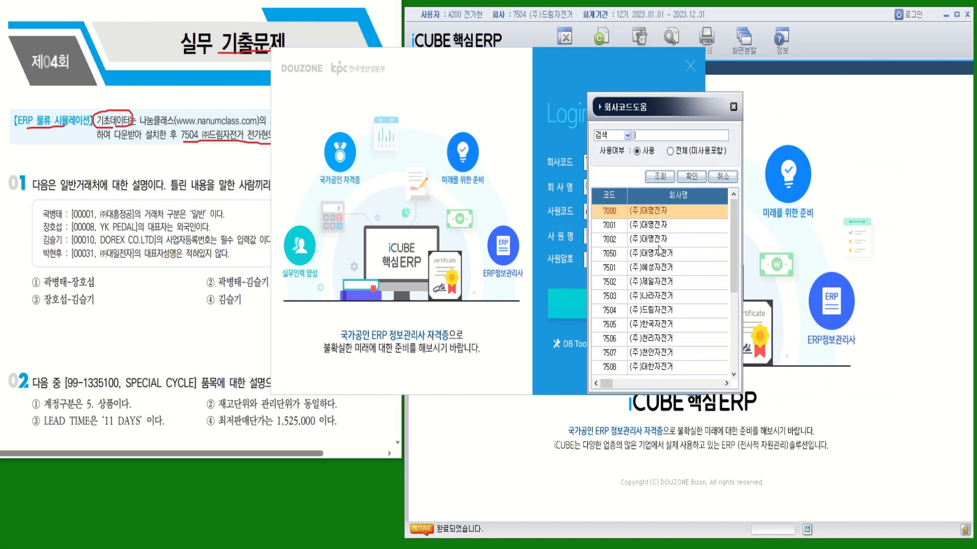
pyautogui.click(657, 312)
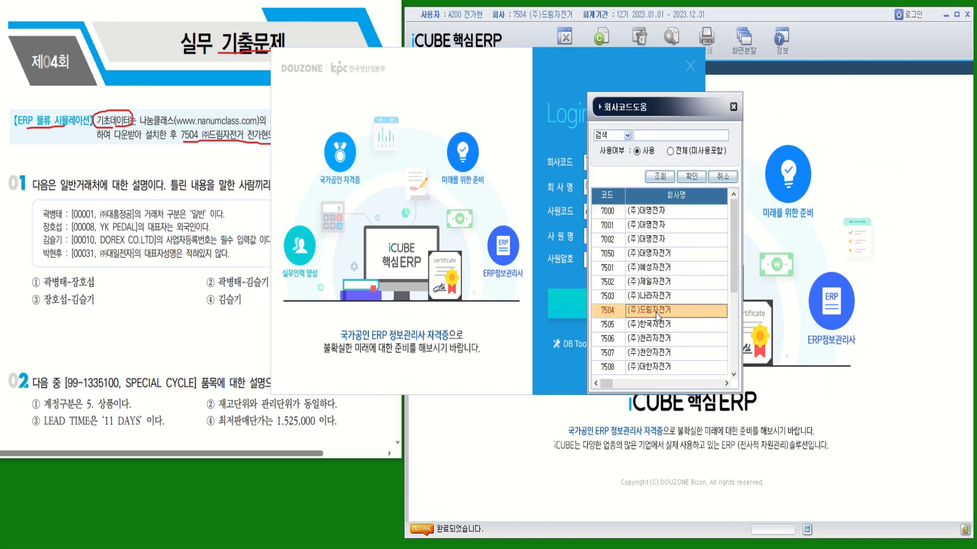
pyautogui.doubleClick(657, 314)
pyautogui.click(678, 214)
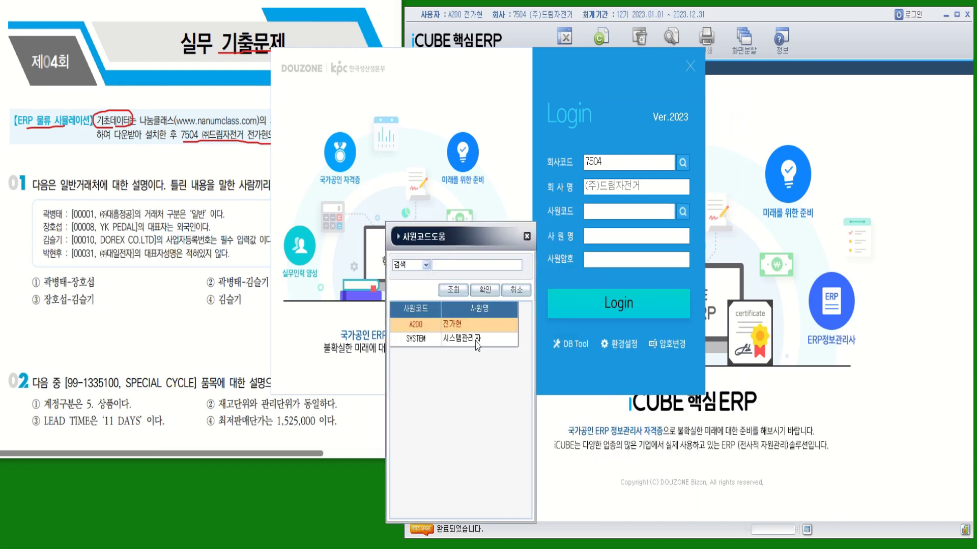
pyautogui.doubleClick(461, 326)
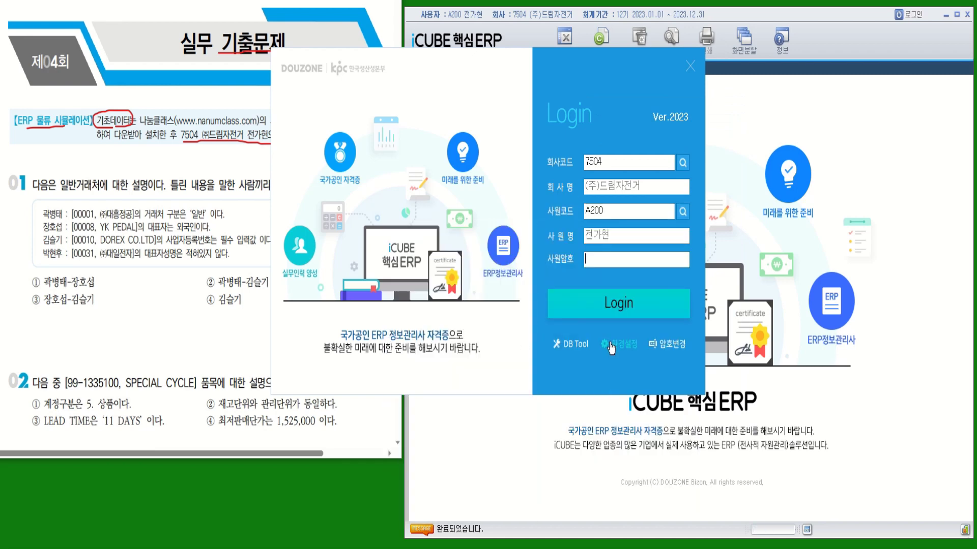
pyautogui.click(618, 303)
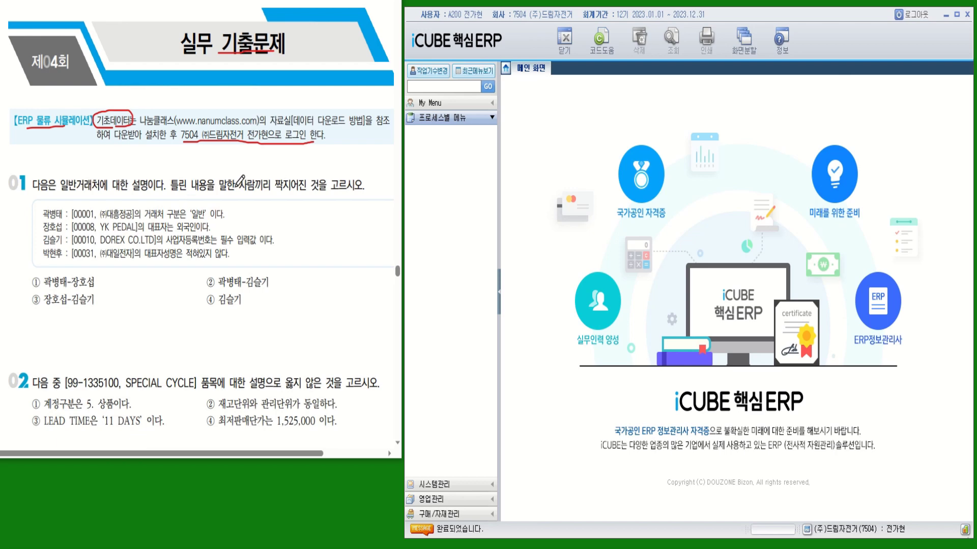
# Step: Underline the key words of question 01, circle 일반, and open 일반거래처등록 from 기초정보관리 in 시스템관리
pyautogui.moveTo(235, 191); pyautogui.dragTo(365, 189)
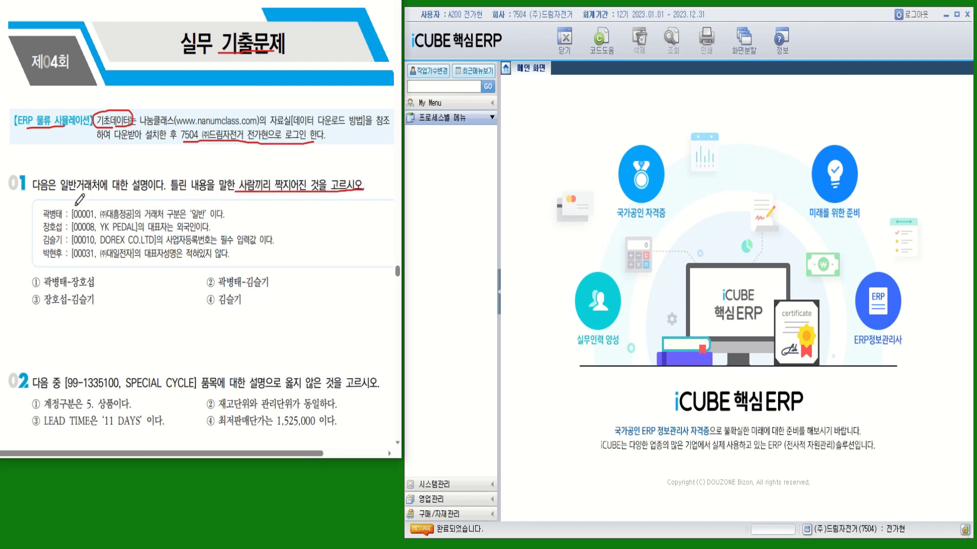
pyautogui.moveTo(72, 194)
pyautogui.mouseDown()
pyautogui.moveTo(60, 175)
pyautogui.moveTo(77, 193)
pyautogui.mouseUp()
pyautogui.click(448, 484)
pyautogui.click(442, 156)
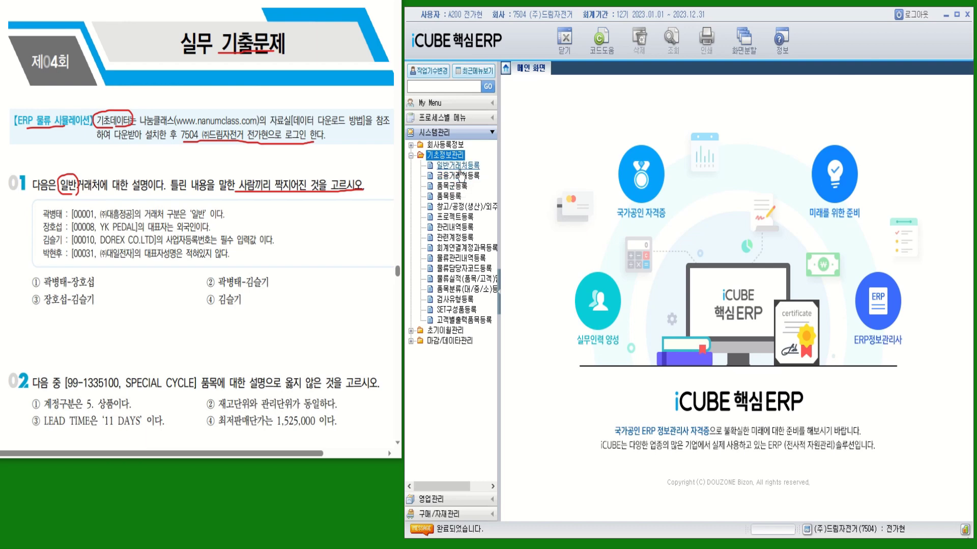
pyautogui.click(459, 167)
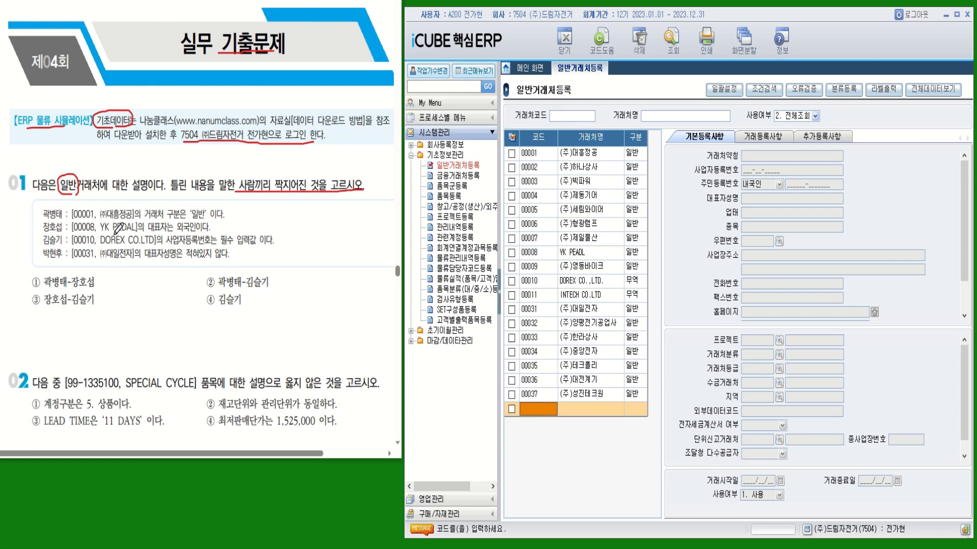
# Step: Check the records of customers 00001 and 00008, marking the first statement of question 01 with O and the second with X
pyautogui.click(593, 157)
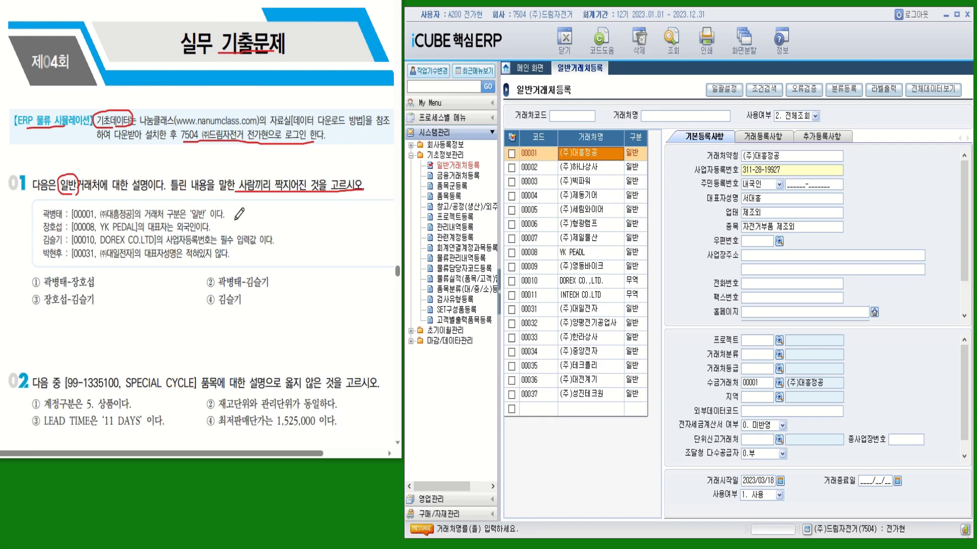
pyautogui.moveTo(239, 208); pyautogui.dragTo(237, 212)
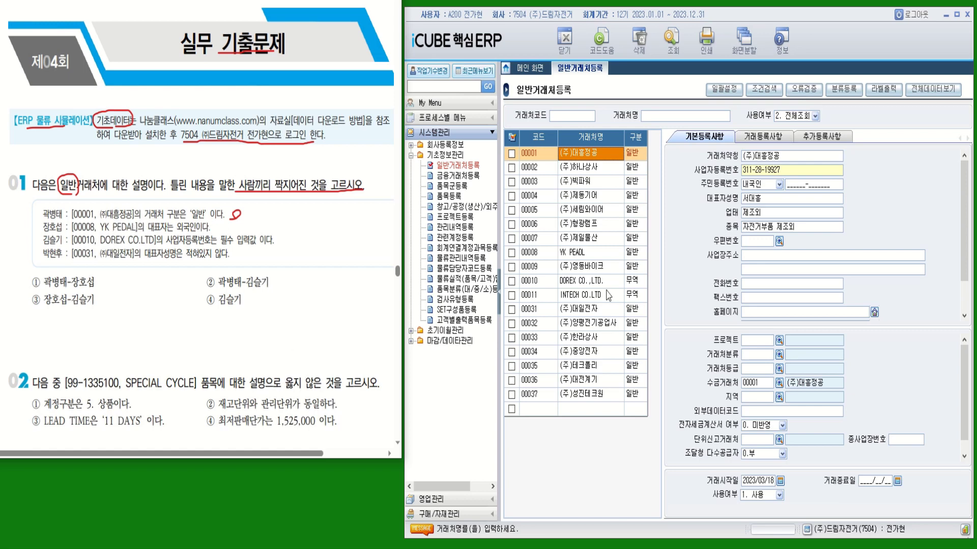
pyautogui.click(584, 254)
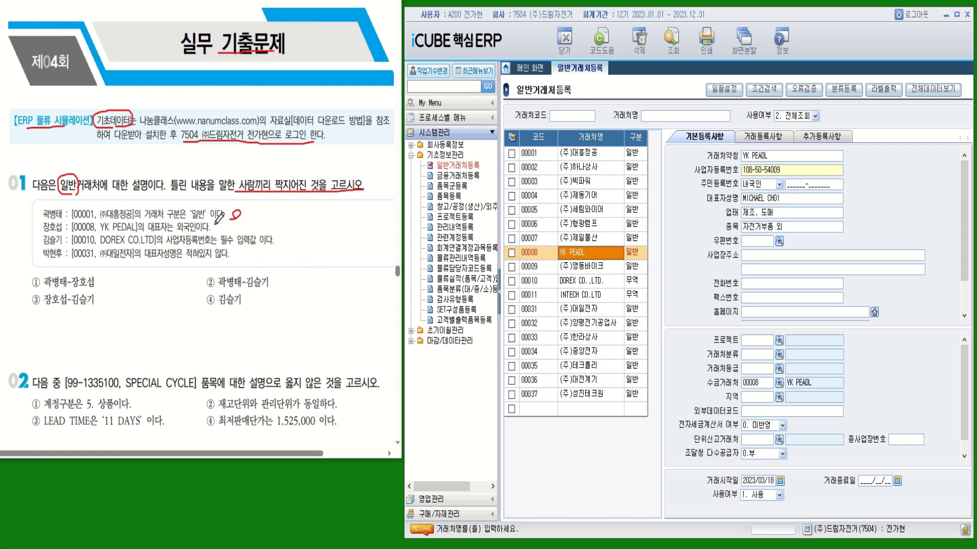
pyautogui.moveTo(213, 231); pyautogui.dragTo(220, 224)
pyautogui.moveTo(212, 224); pyautogui.dragTo(219, 232)
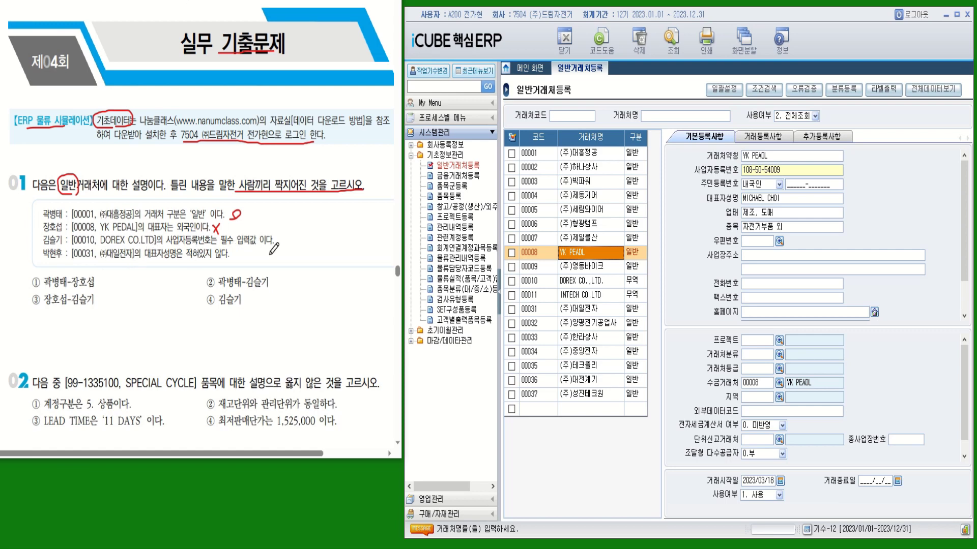
# Step: Underline 입력값 이다 in the third statement, check the registration number and 구분 of customer 00010 DOREX CO.,LTD., and mark it X
pyautogui.moveTo(237, 246); pyautogui.dragTo(270, 247)
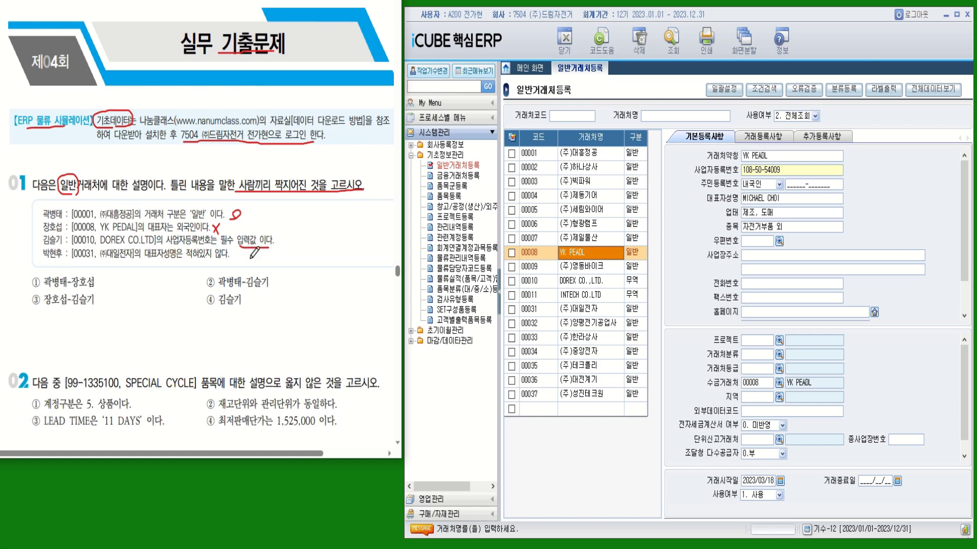
pyautogui.click(580, 287)
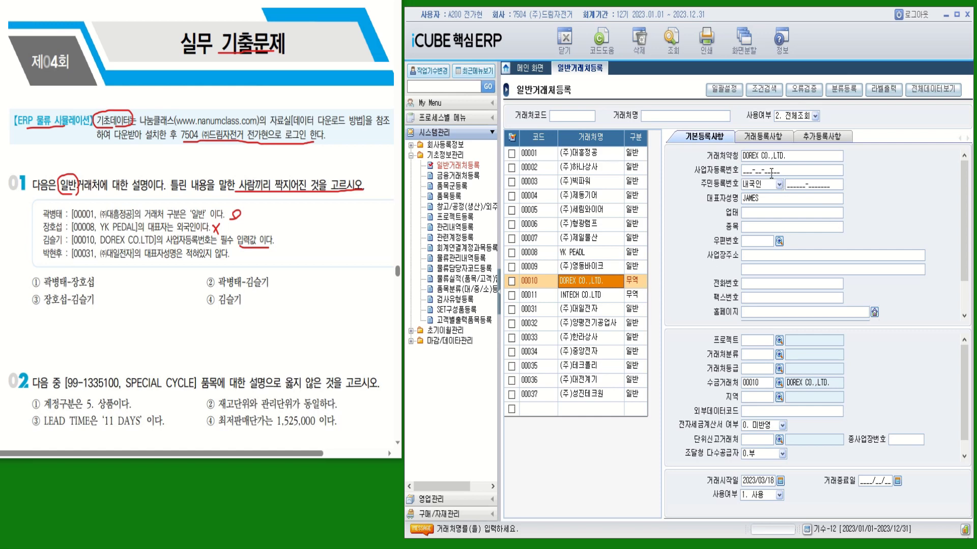
pyautogui.click(603, 271)
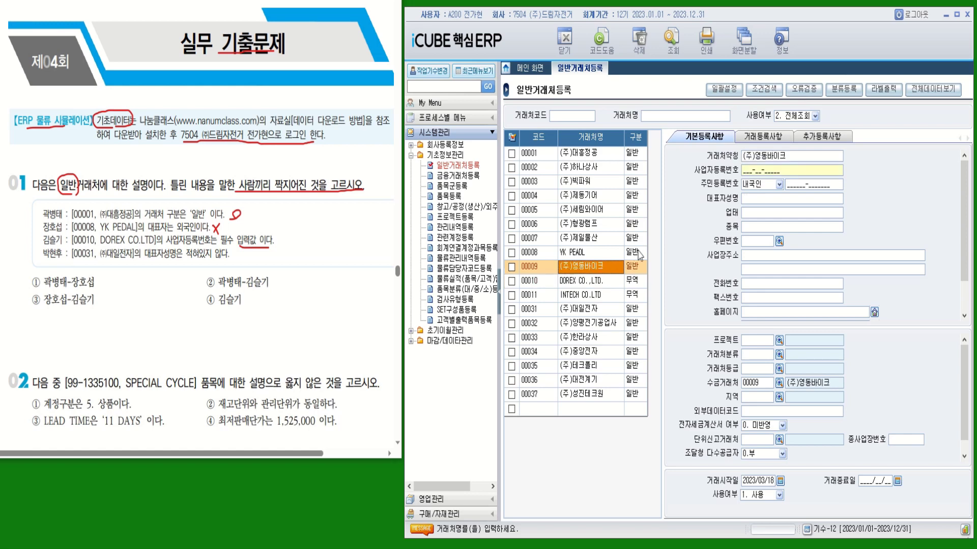
pyautogui.click(635, 283)
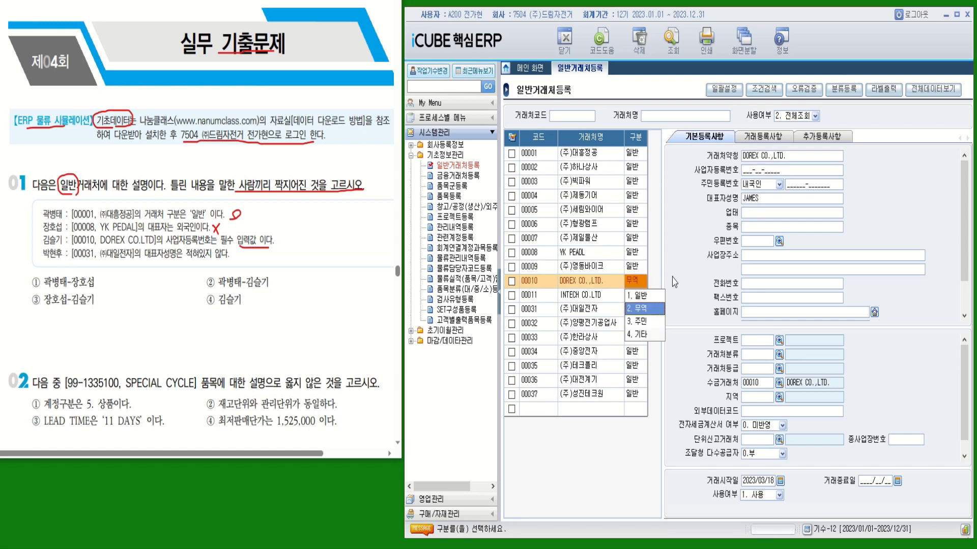
pyautogui.click(572, 281)
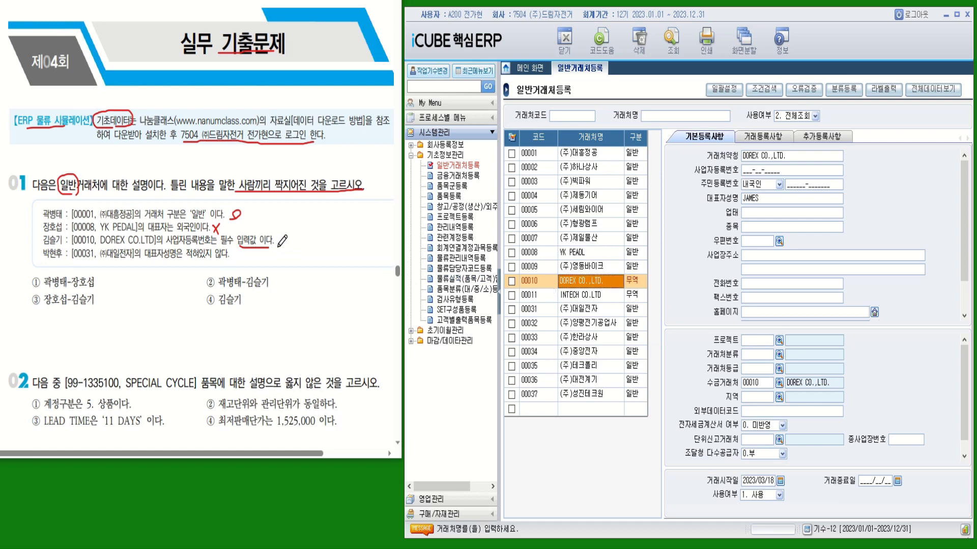
pyautogui.moveTo(277, 236); pyautogui.dragTo(277, 251)
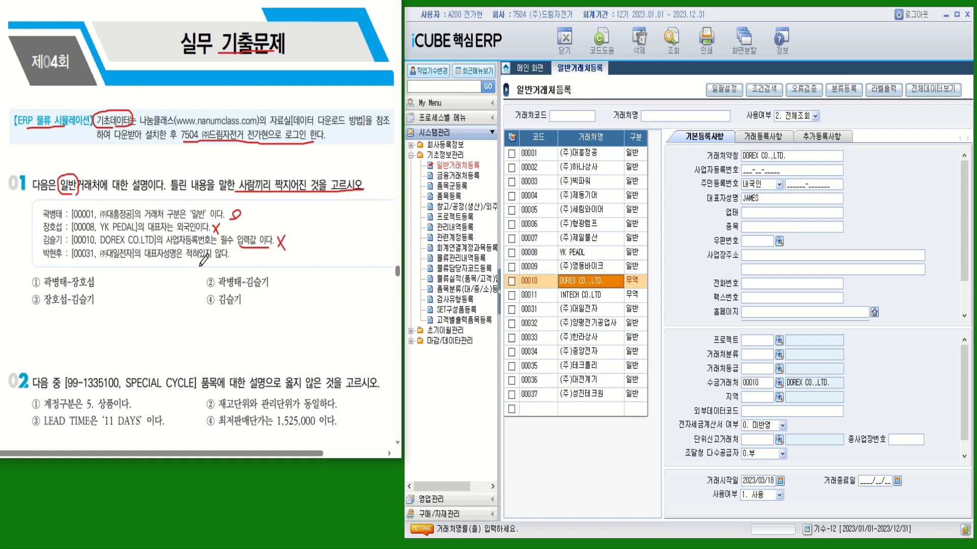
# Step: Check the representative field of customer 00031 (주)대일전자, mark the fourth statement O, and mark option ③ as the answer to question 01
pyautogui.moveTo(232, 261); pyautogui.dragTo(181, 262)
pyautogui.click(592, 311)
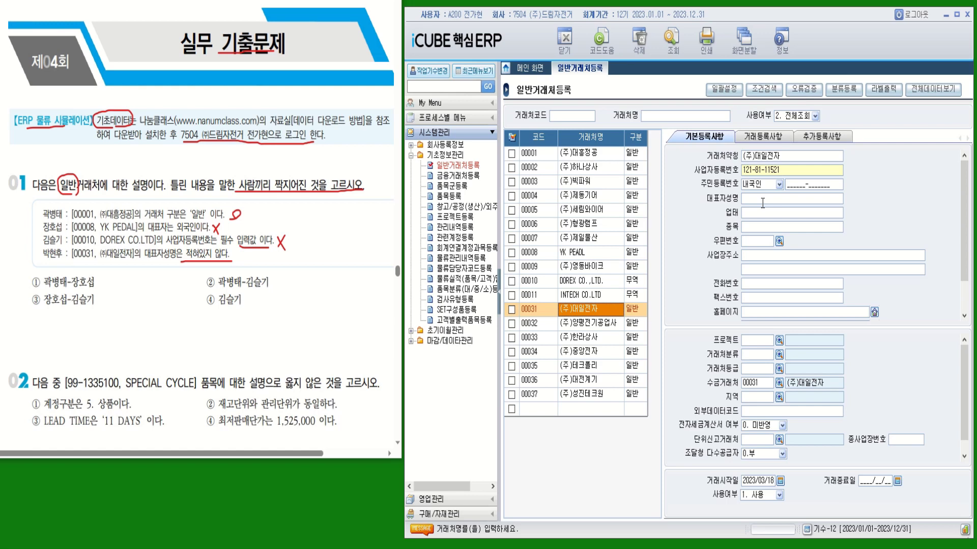
pyautogui.moveTo(243, 254); pyautogui.dragTo(242, 258)
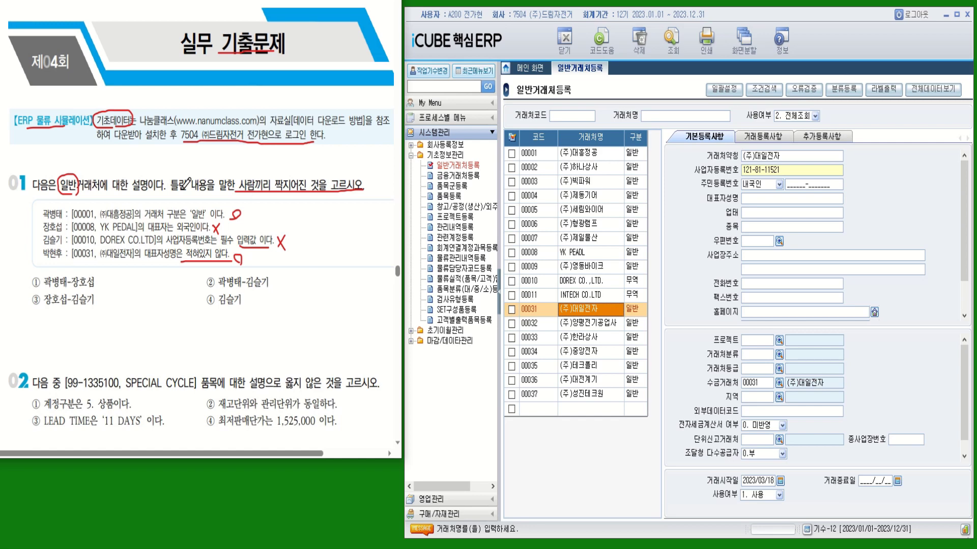
pyautogui.moveTo(172, 192); pyautogui.dragTo(194, 192)
pyautogui.moveTo(29, 295); pyautogui.dragTo(98, 311)
# Step: Mark the key words of question 02, query all items in 품목등록, and view item 99-1335100 SPECIAL CYCLE
pyautogui.moveTo(304, 368)
pyautogui.mouseDown()
pyautogui.moveTo(285, 383)
pyautogui.moveTo(370, 388)
pyautogui.mouseUp()
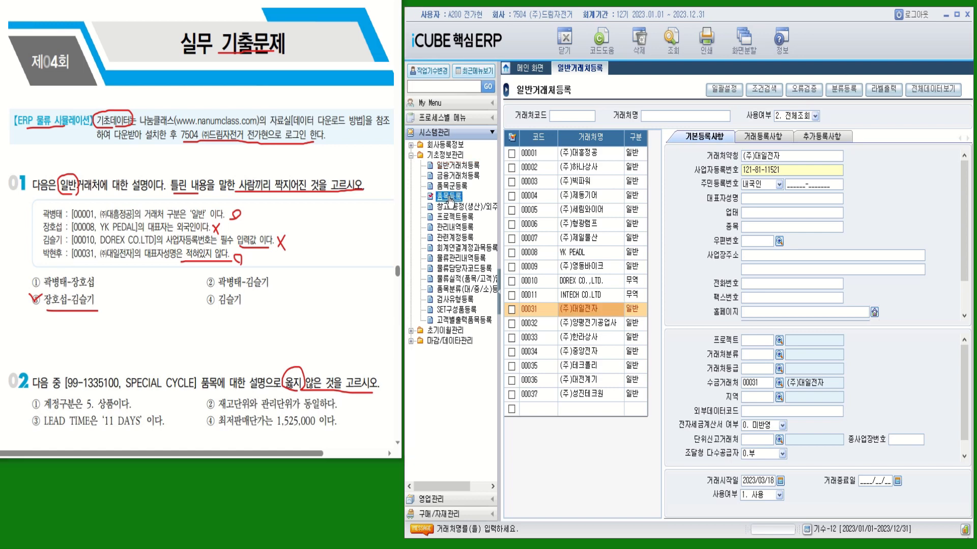
pyautogui.click(449, 198)
pyautogui.doubleClick(449, 196)
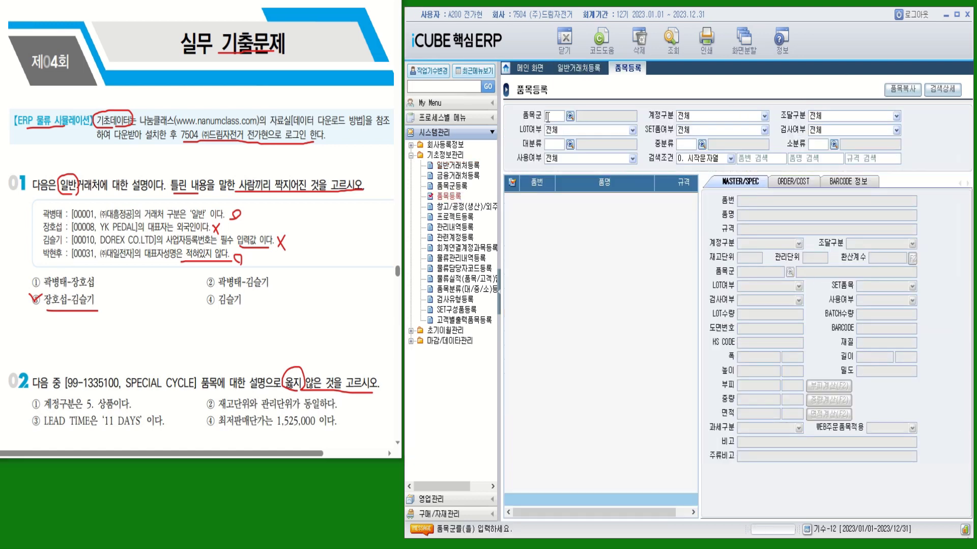
pyautogui.click(672, 53)
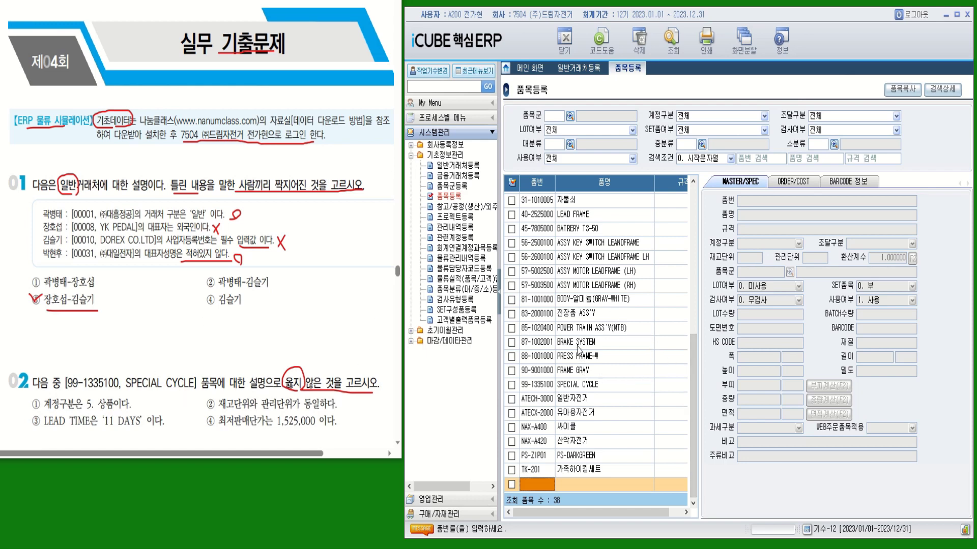
pyautogui.click(575, 388)
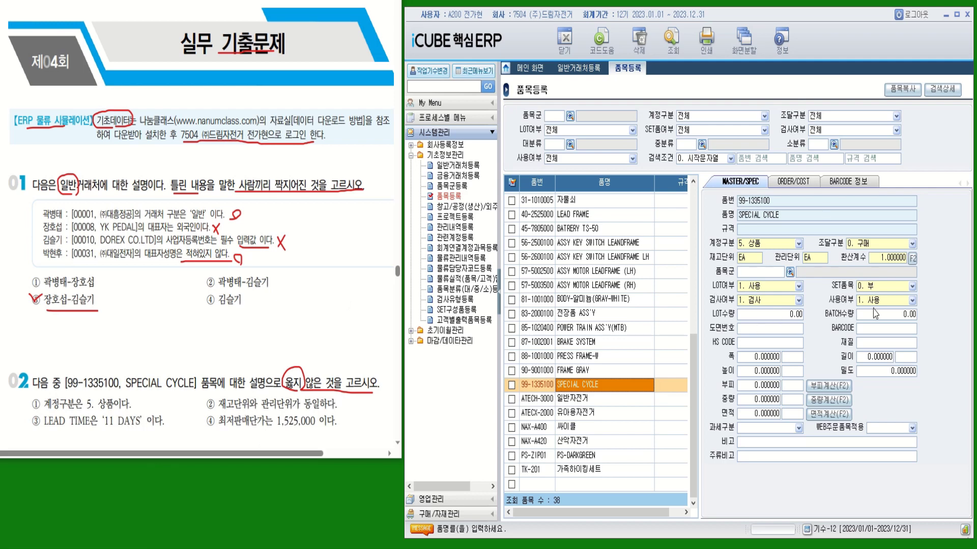
# Step: Check the ORDER/COST details of SPECIAL CYCLE, including 최저판매단가, and mark option ④ as the answer to question 02
pyautogui.click(784, 185)
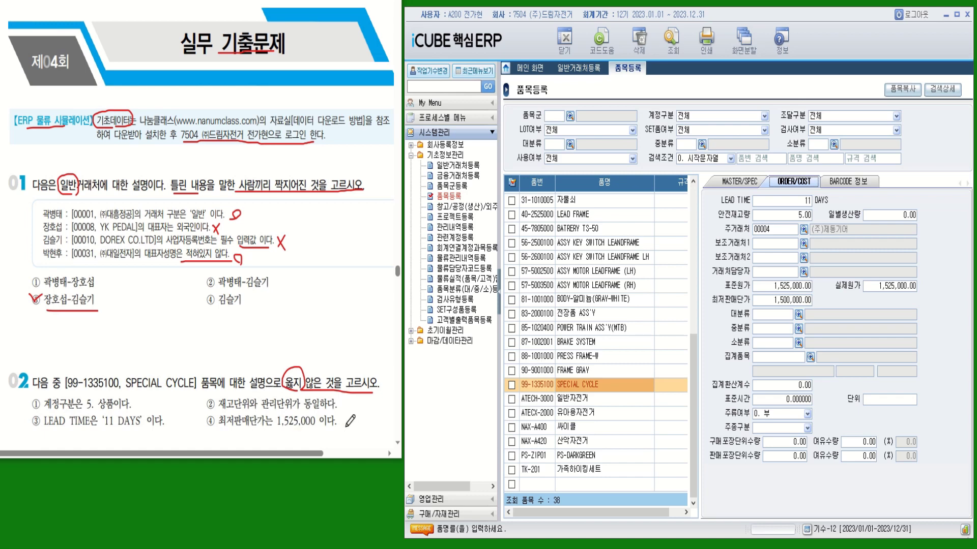
pyautogui.click(767, 312)
pyautogui.moveTo(204, 415)
pyautogui.mouseDown()
pyautogui.moveTo(211, 424)
pyautogui.moveTo(224, 410)
pyautogui.moveTo(274, 426)
pyautogui.moveTo(329, 425)
pyautogui.mouseUp()
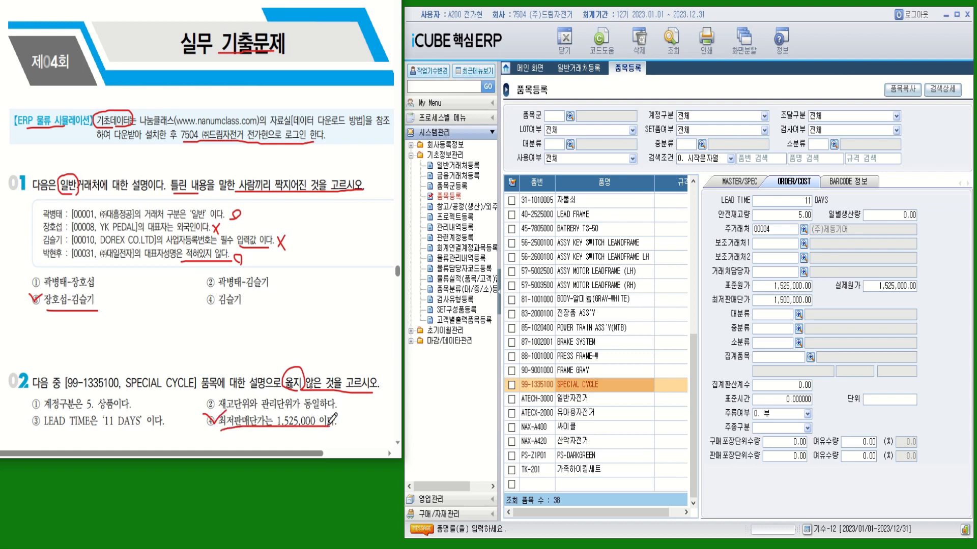
# Step: Go to the next problem page, underline the key phrases of question 03, and circle 설정
pyautogui.press('pagedown')
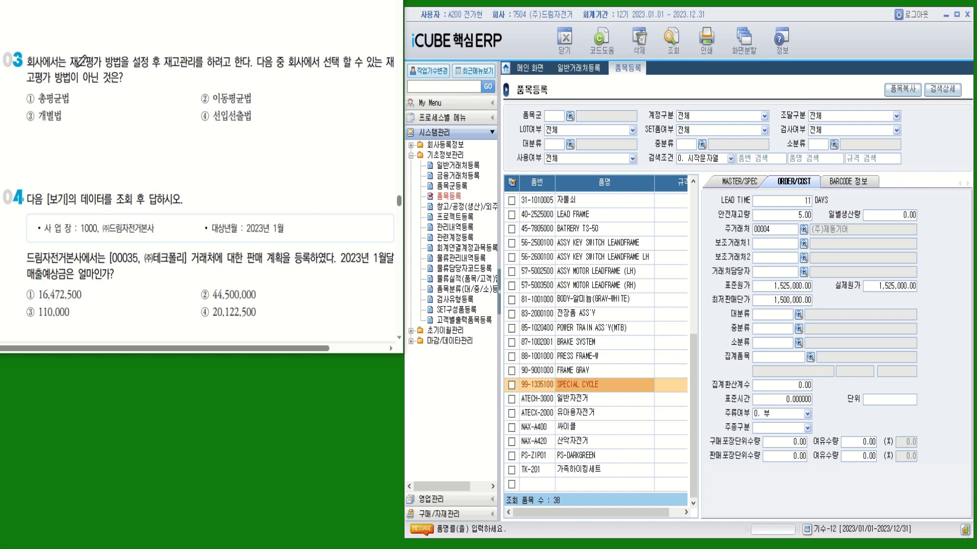
pyautogui.moveTo(78, 68)
pyautogui.mouseDown()
pyautogui.moveTo(133, 71)
pyautogui.moveTo(130, 55)
pyautogui.moveTo(146, 54)
pyautogui.moveTo(142, 71)
pyautogui.moveTo(238, 71)
pyautogui.mouseUp()
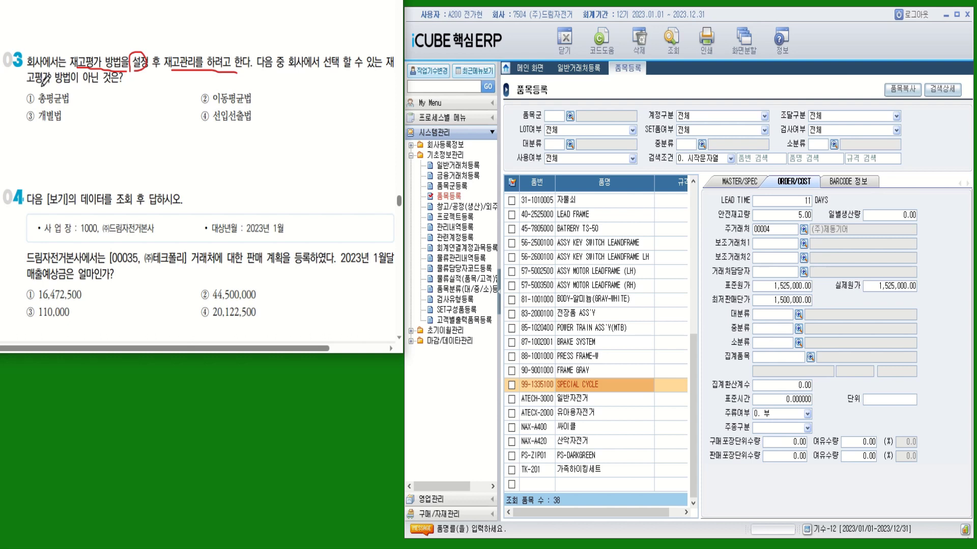
pyautogui.moveTo(50, 85); pyautogui.dragTo(108, 87)
# Step: Check the 재고평가방법 choices in 자재마감/통제등록 and mark option ③ 개별법 as the answer to question 03
pyautogui.click(450, 342)
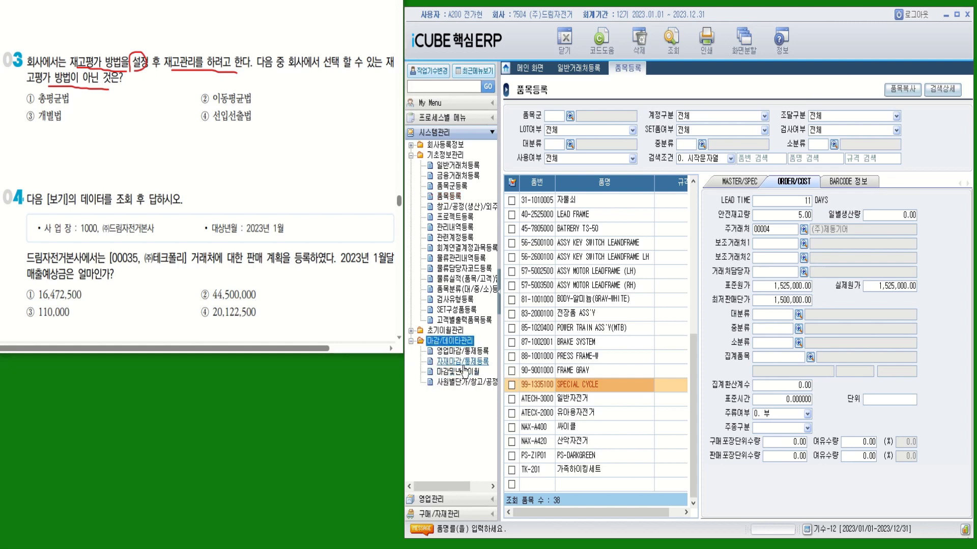
pyautogui.click(463, 363)
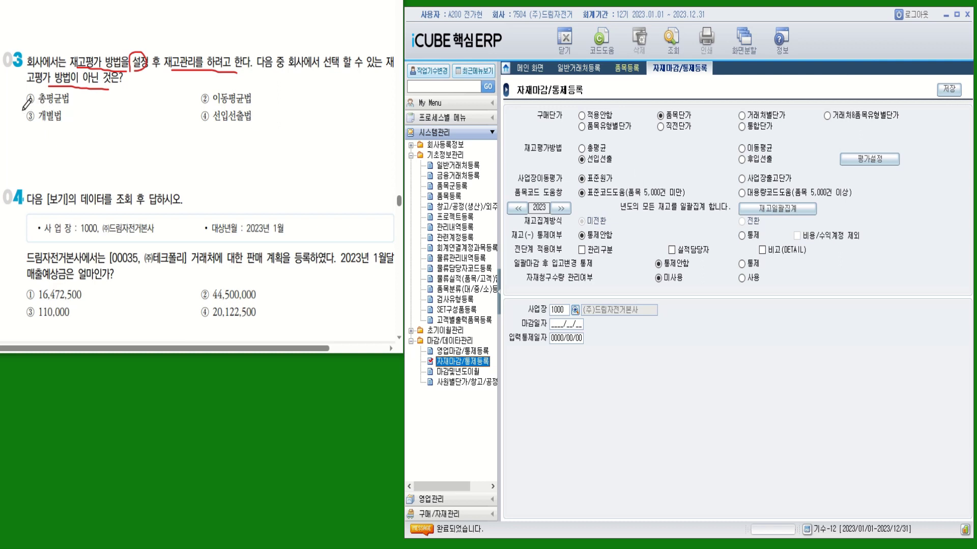
pyautogui.moveTo(22, 109); pyautogui.dragTo(31, 120)
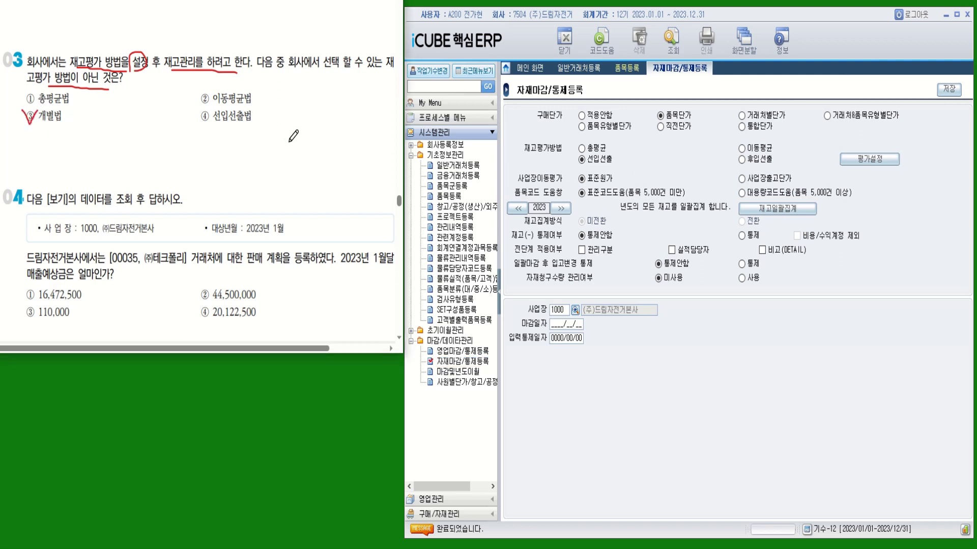
pyautogui.click(614, 168)
# Step: In question 04, underline 2023년 1월, 판매 계획을 등록하였다 and 매출예상금은 얼마인가, and circle customer 테크폴리
pyautogui.moveTo(247, 235); pyautogui.dragTo(280, 234)
pyautogui.moveTo(247, 265); pyautogui.dragTo(323, 266)
pyautogui.moveTo(25, 281); pyautogui.dragTo(114, 281)
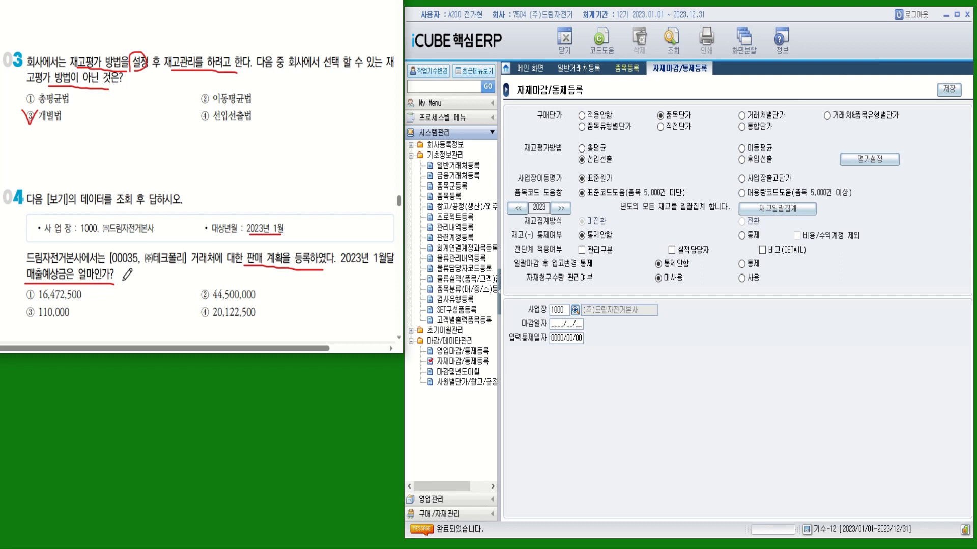
pyautogui.moveTo(179, 269)
pyautogui.mouseDown()
pyautogui.moveTo(153, 272)
pyautogui.moveTo(171, 244)
pyautogui.moveTo(174, 263)
pyautogui.mouseUp()
# Step: Query the January 2023 plans in 판매계획등록(고객별상세), check customer 테크폴리, and mark option ① as the answer to question 04
pyautogui.click(466, 499)
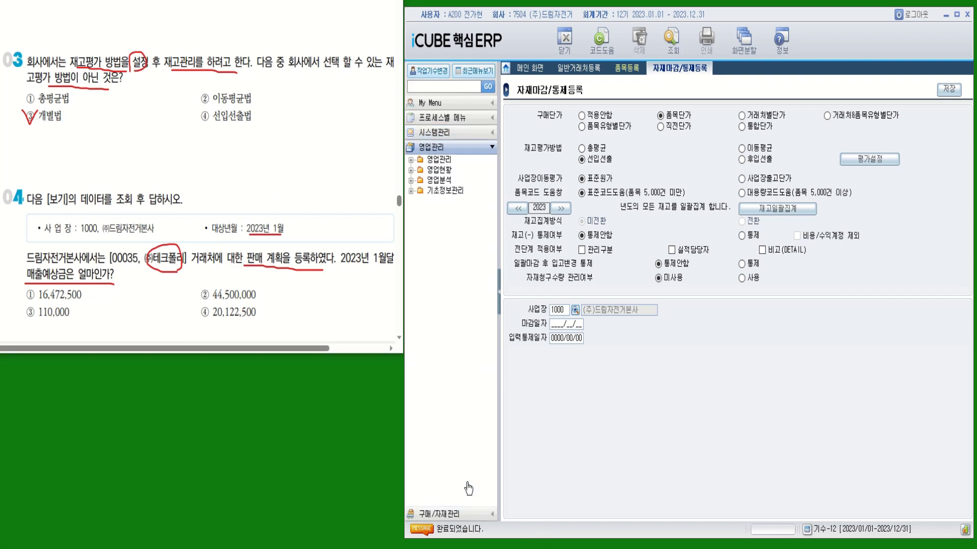
pyautogui.click(439, 160)
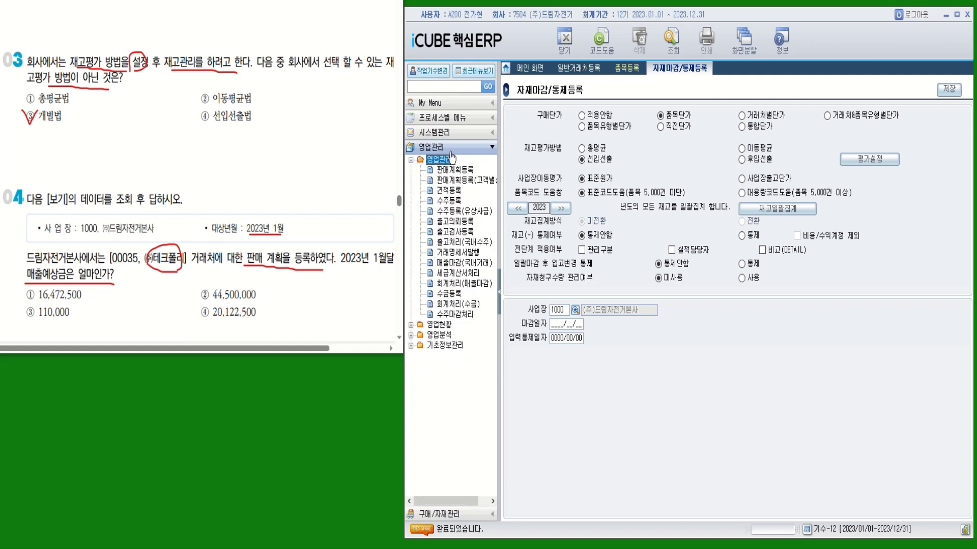
pyautogui.click(459, 181)
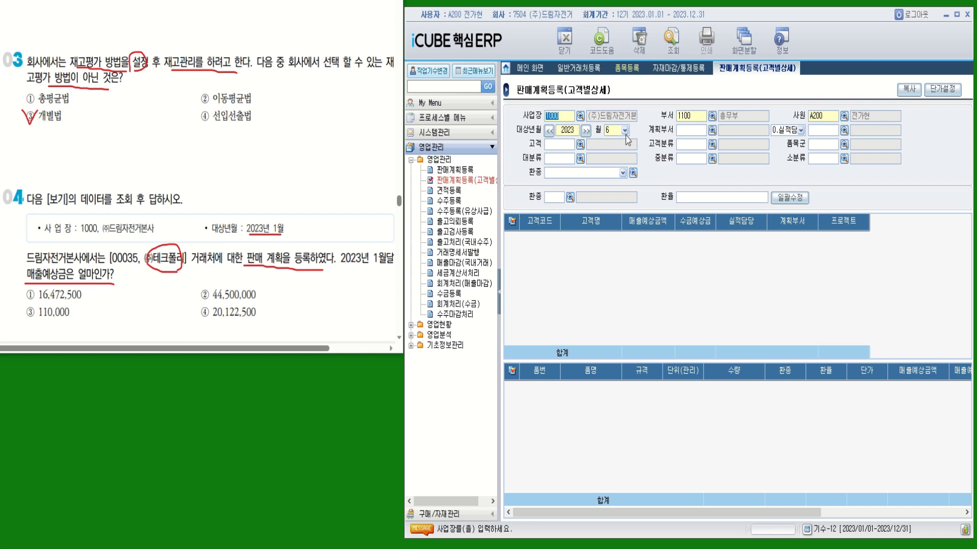
pyautogui.click(625, 130)
pyautogui.click(613, 137)
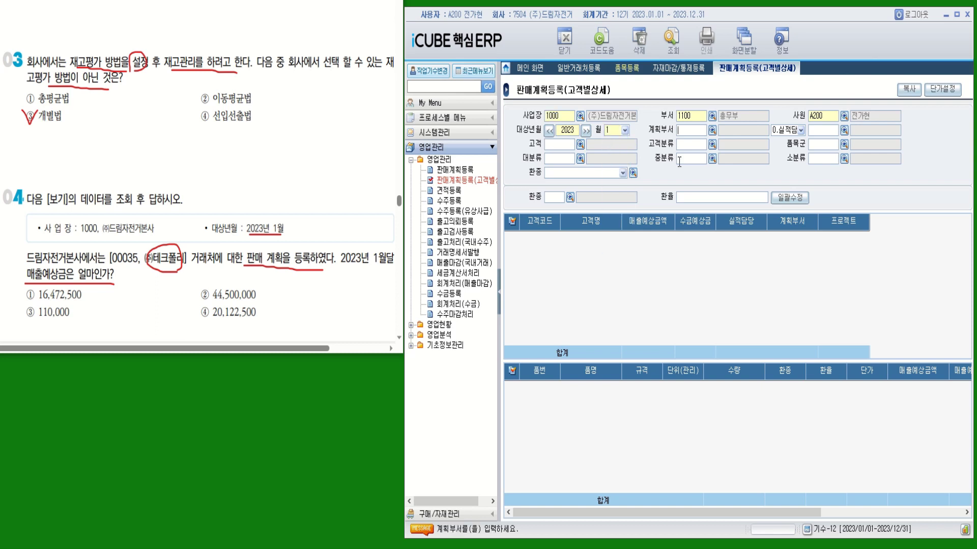
pyautogui.click(672, 39)
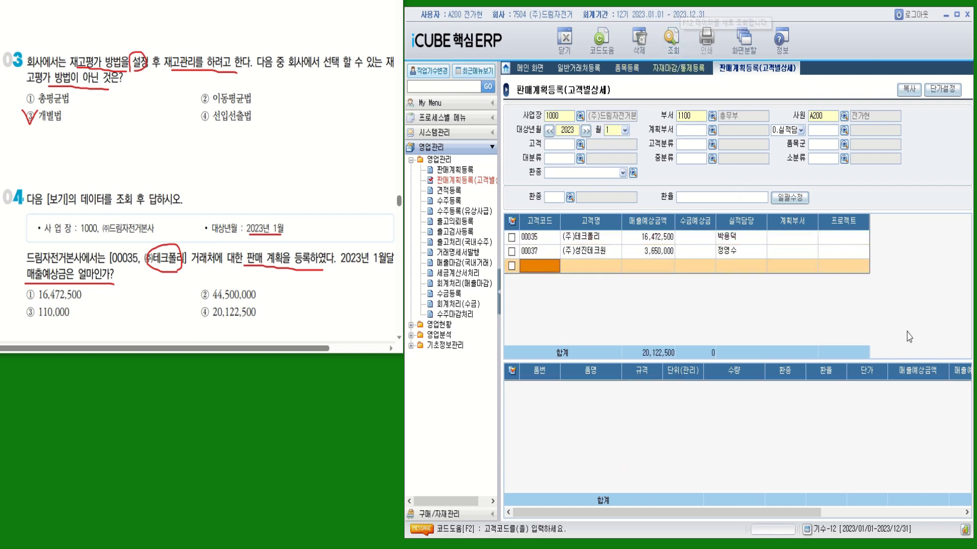
pyautogui.click(593, 237)
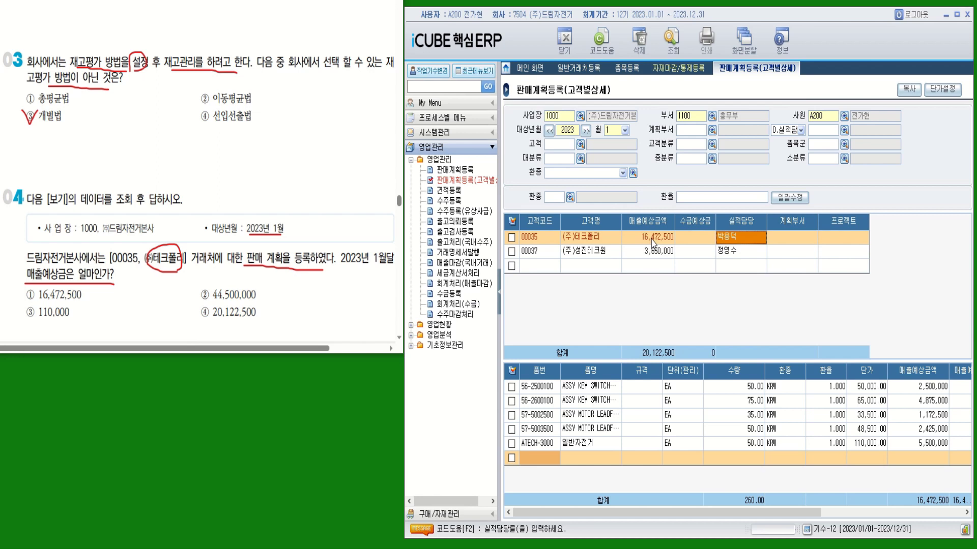
pyautogui.moveTo(25, 290)
pyautogui.mouseDown()
pyautogui.moveTo(31, 297)
pyautogui.moveTo(43, 288)
pyautogui.mouseUp()
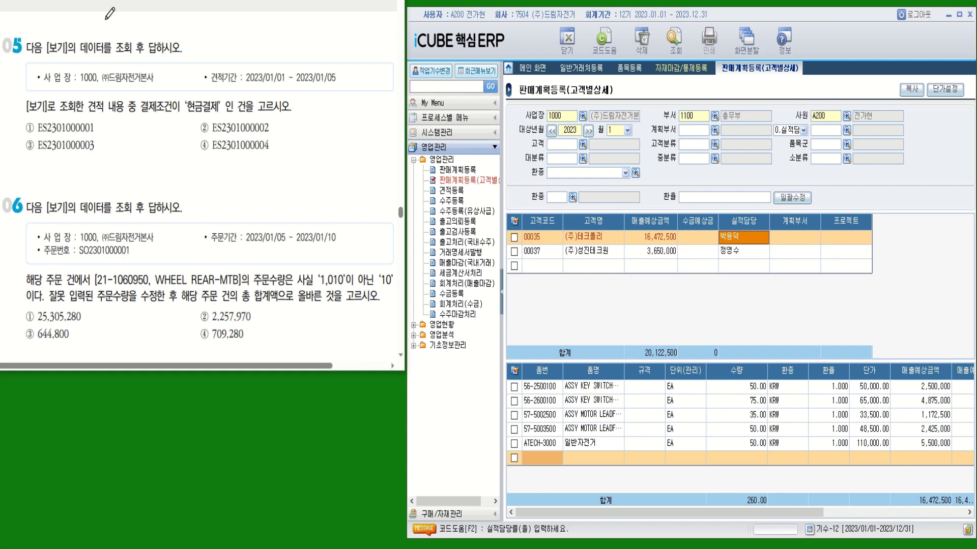
# Step: In question 05, circle 본사 and 현금결제, and underline the 견적기간 dates and 인 건을 고르시오
pyautogui.moveTo(153, 70); pyautogui.dragTo(160, 92)
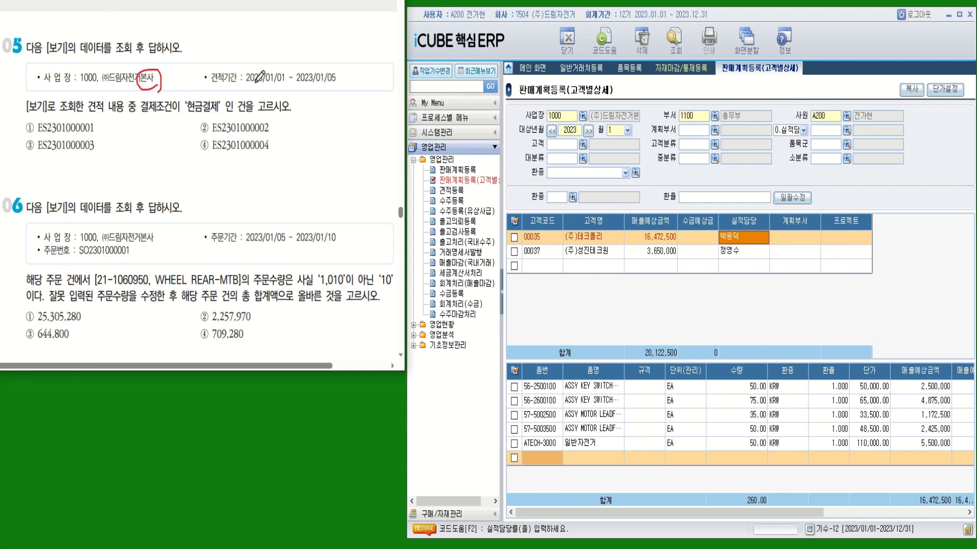
pyautogui.moveTo(247, 85); pyautogui.dragTo(342, 87)
pyautogui.moveTo(185, 113)
pyautogui.mouseDown()
pyautogui.moveTo(196, 97)
pyautogui.moveTo(219, 104)
pyautogui.moveTo(204, 118)
pyautogui.moveTo(188, 98)
pyautogui.moveTo(220, 115)
pyautogui.moveTo(285, 117)
pyautogui.mouseUp()
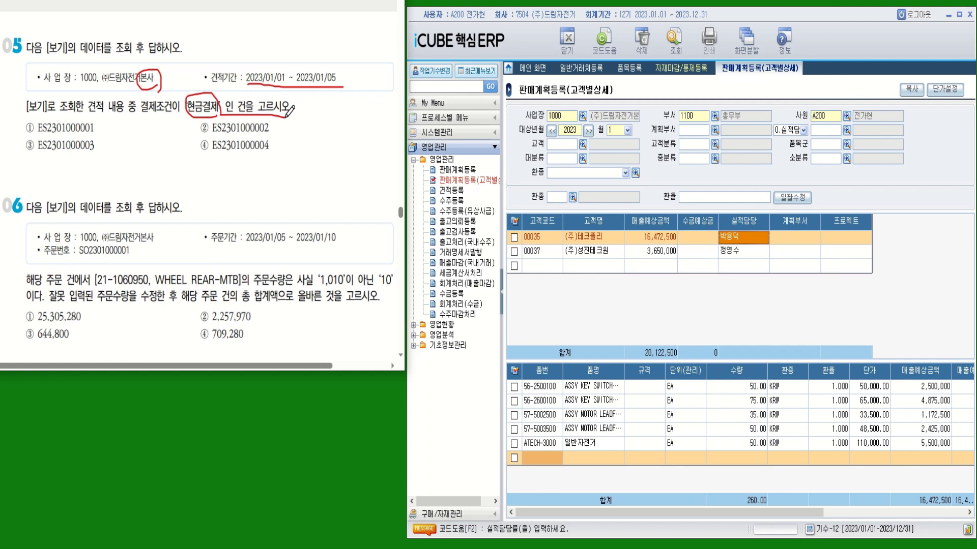
# Step: Open 견적등록 and query the quotations with 견적기간 2023/01/01 to 2023/01/05
pyautogui.click(452, 191)
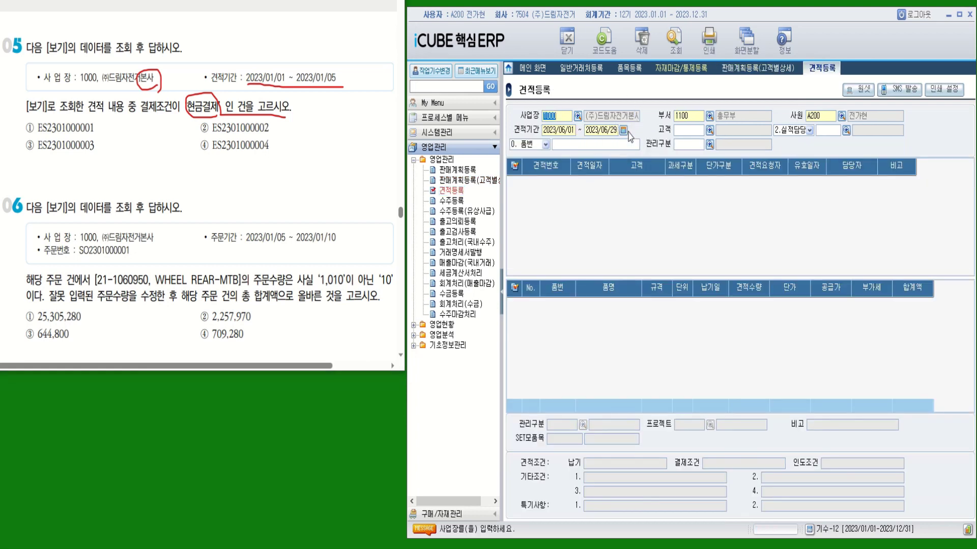
pyautogui.press('Return')
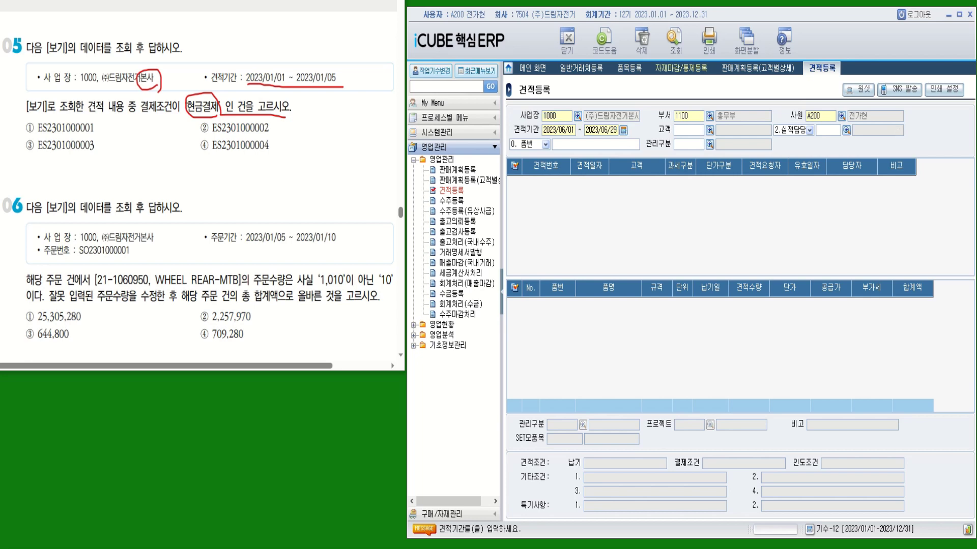
pyautogui.press('F2')
pyautogui.click(542, 264)
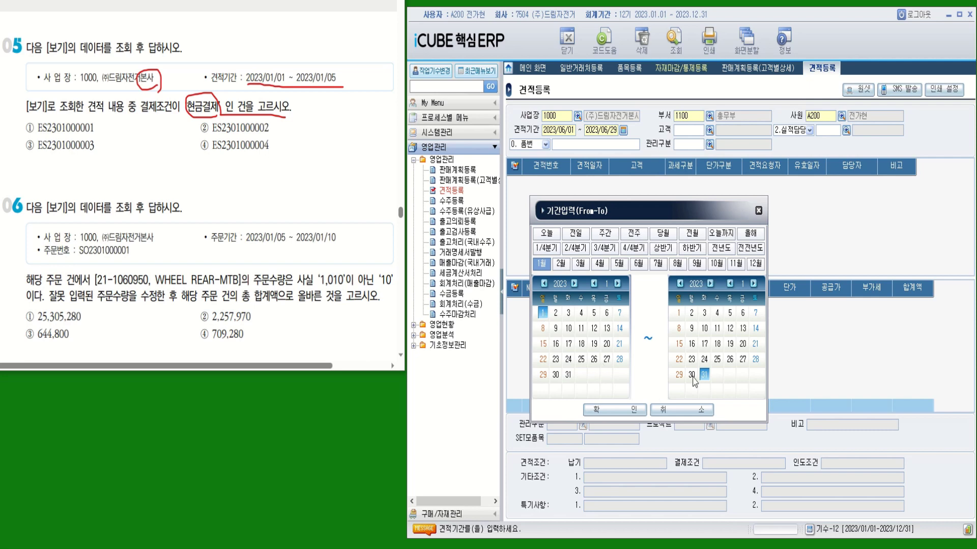
pyautogui.click(730, 315)
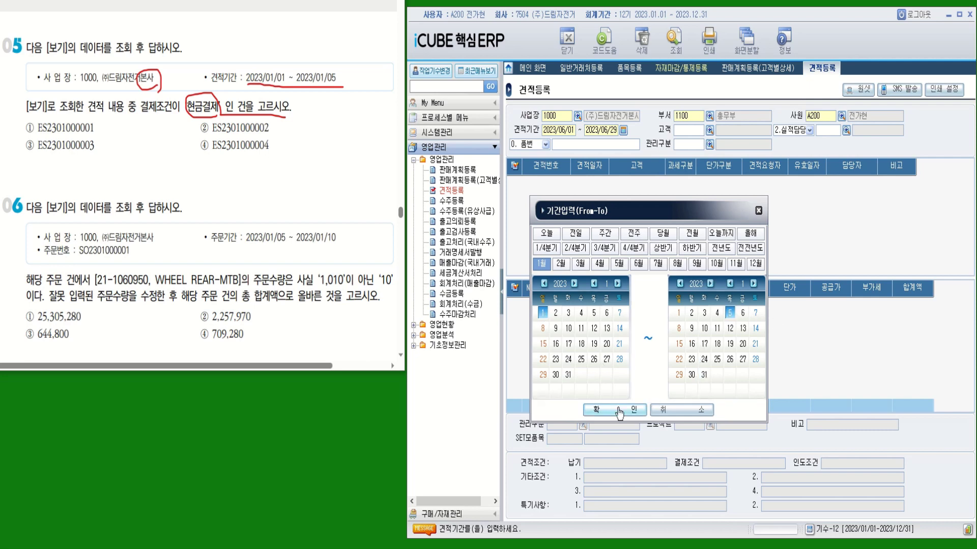
pyautogui.click(608, 410)
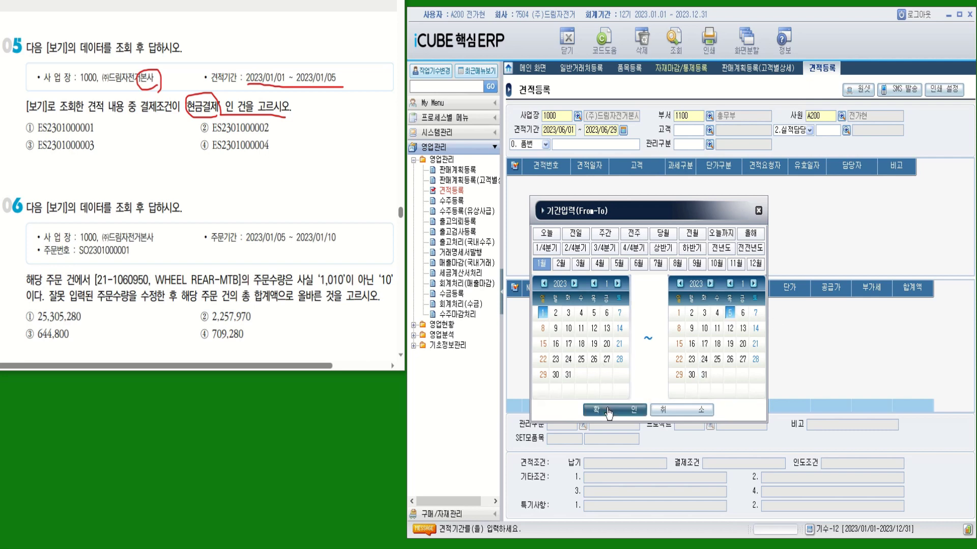
pyautogui.click(673, 38)
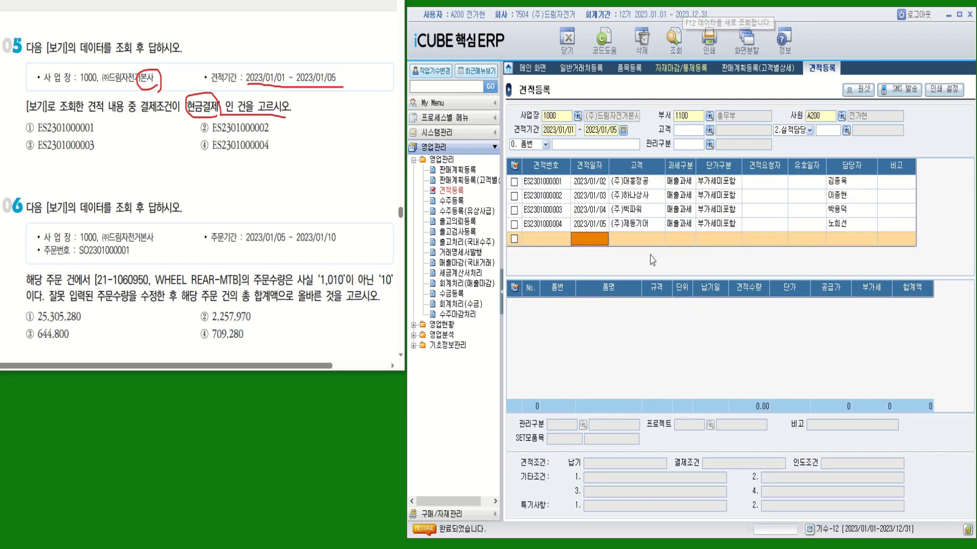
# Step: Check the 결제조건 of each of the four listed quotations and mark option ① as the answer to question 05
pyautogui.click(557, 185)
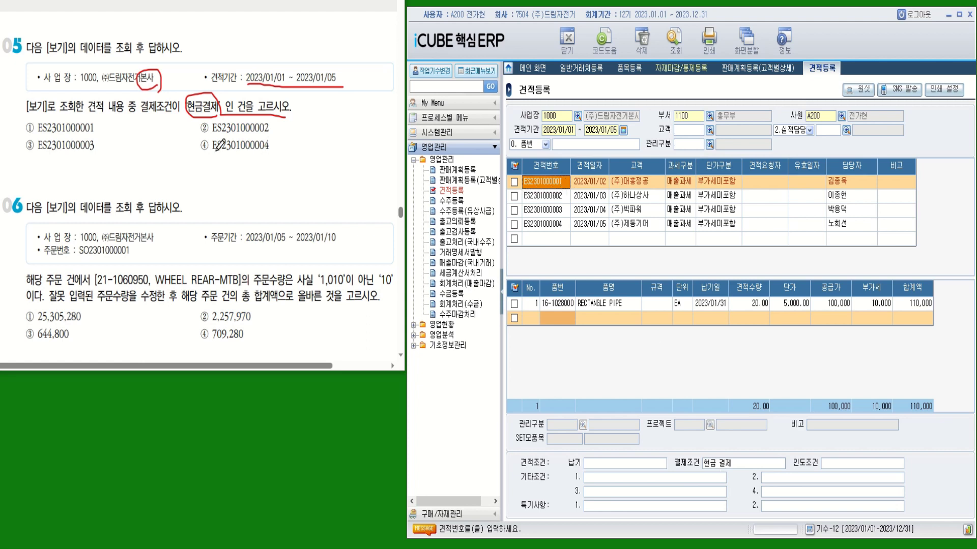
pyautogui.moveTo(27, 122); pyautogui.dragTo(41, 120)
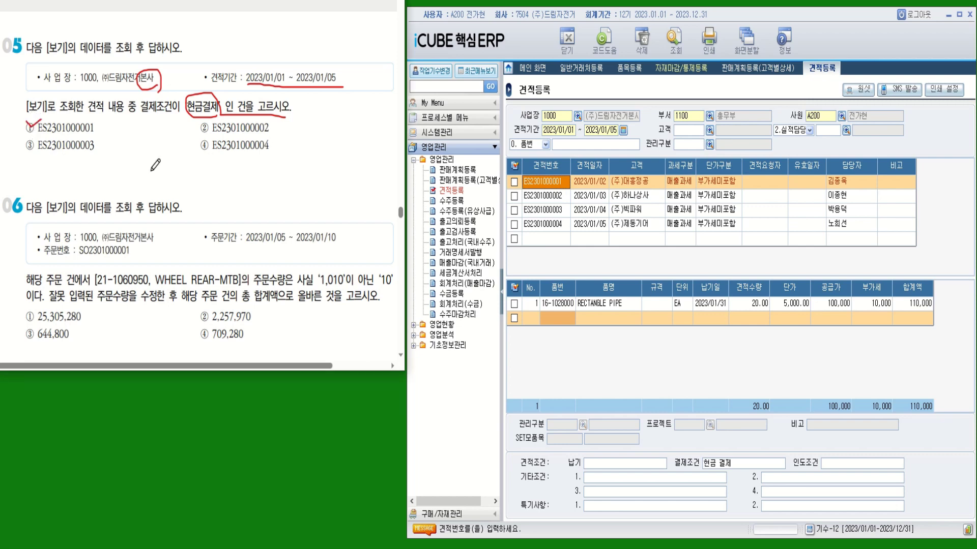
pyautogui.click(544, 197)
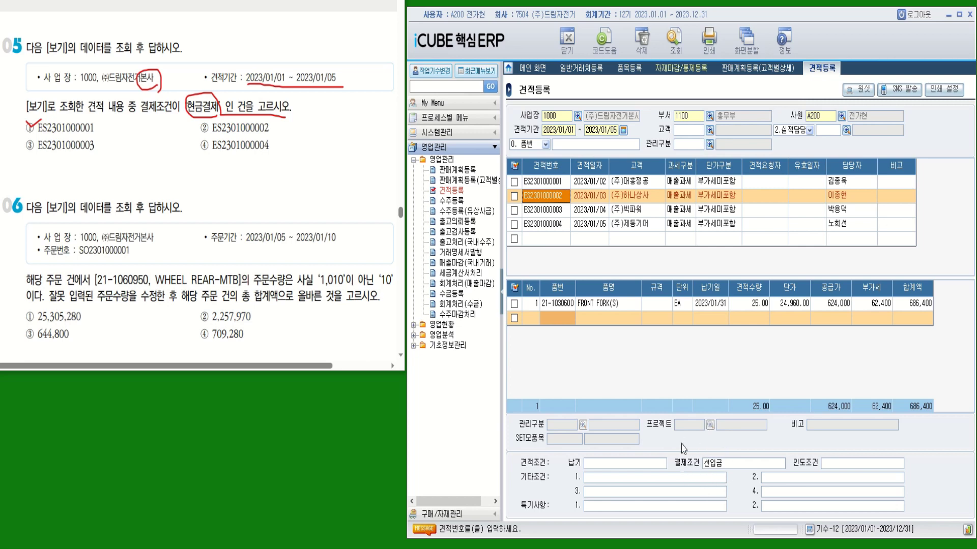
pyautogui.click(558, 216)
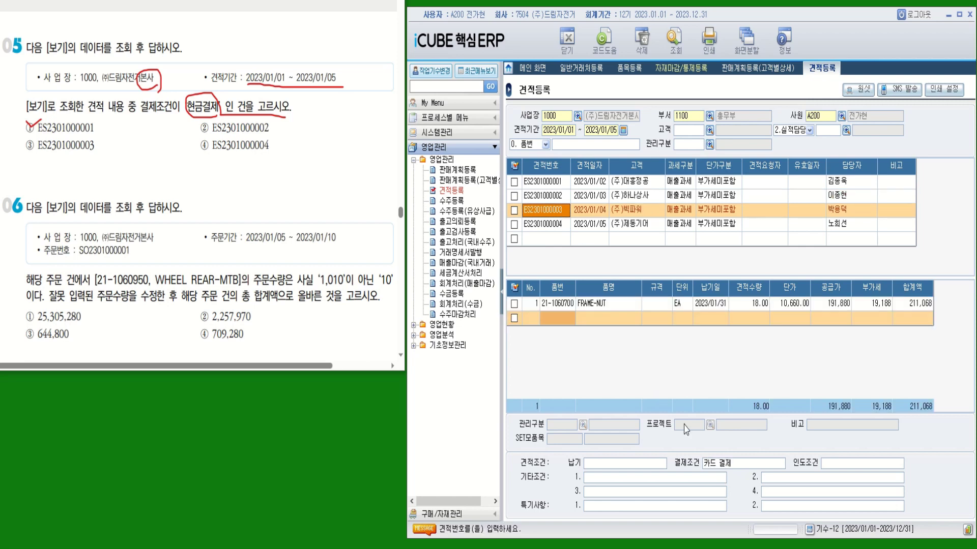
pyautogui.click(560, 226)
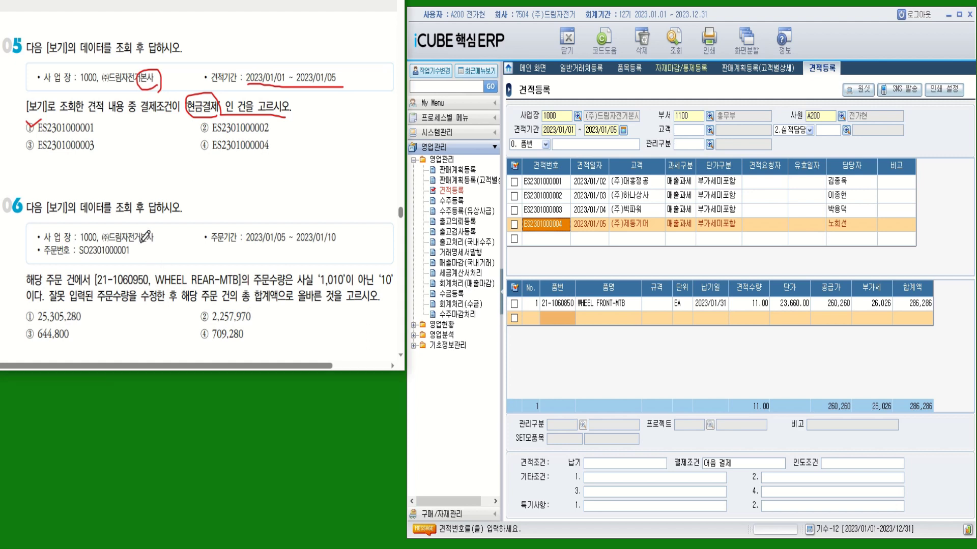
# Step: In question 06, underline 본사, the 주문기간, the quantity correction and the 총 합계액 request, and circle the 주문번호's last digit and 수정한
pyautogui.moveTo(141, 243); pyautogui.dragTo(346, 250)
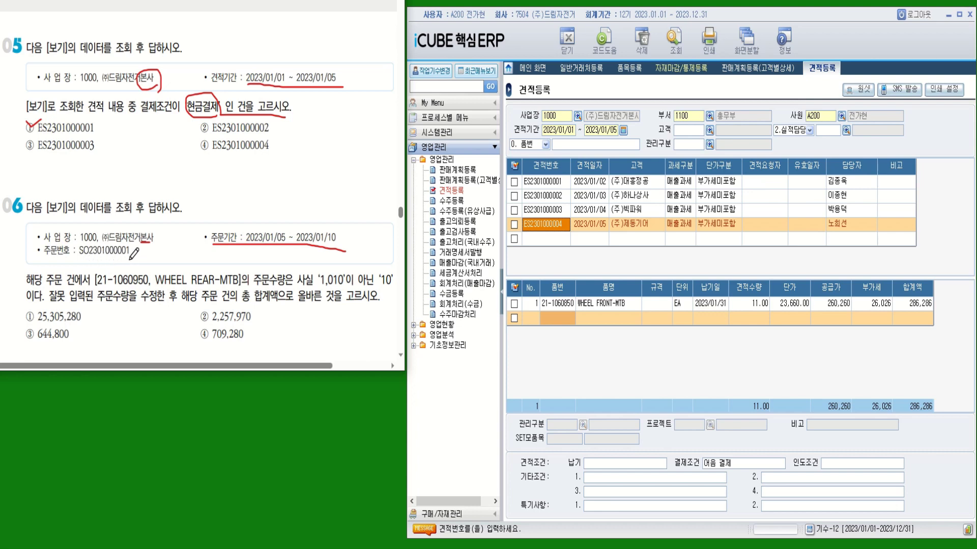
pyautogui.moveTo(130, 256)
pyautogui.mouseDown()
pyautogui.moveTo(131, 245)
pyautogui.moveTo(131, 258)
pyautogui.mouseUp()
pyautogui.moveTo(395, 287); pyautogui.dragTo(316, 289)
pyautogui.moveTo(99, 304); pyautogui.dragTo(179, 305)
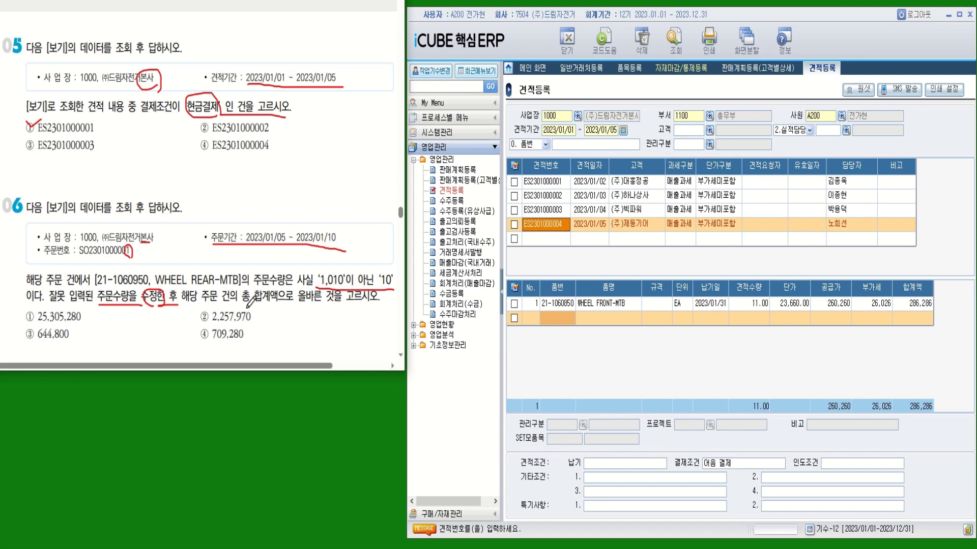
pyautogui.moveTo(250, 306); pyautogui.dragTo(348, 306)
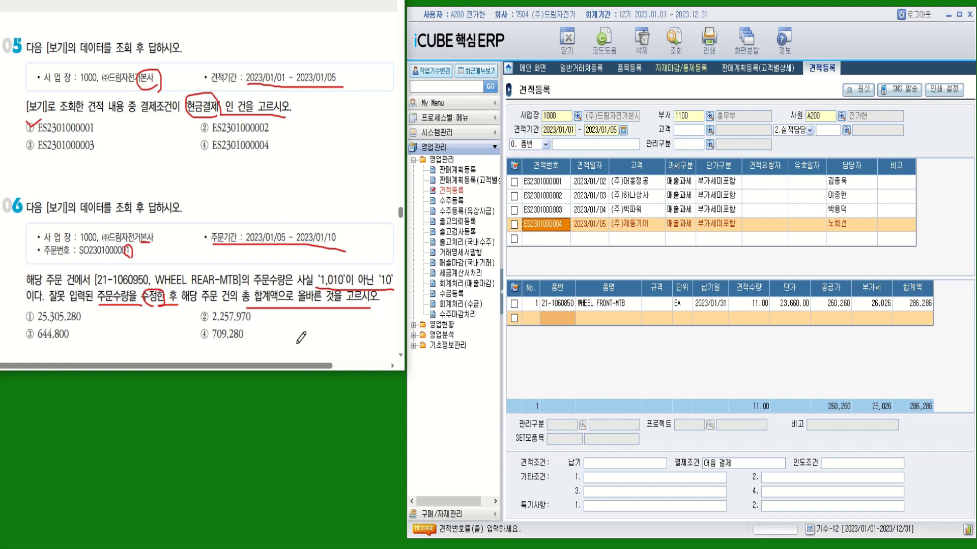
# Step: Open 수주등록 and query the orders with 주문기간 2023/01/05 to 2023/01/10
pyautogui.click(458, 206)
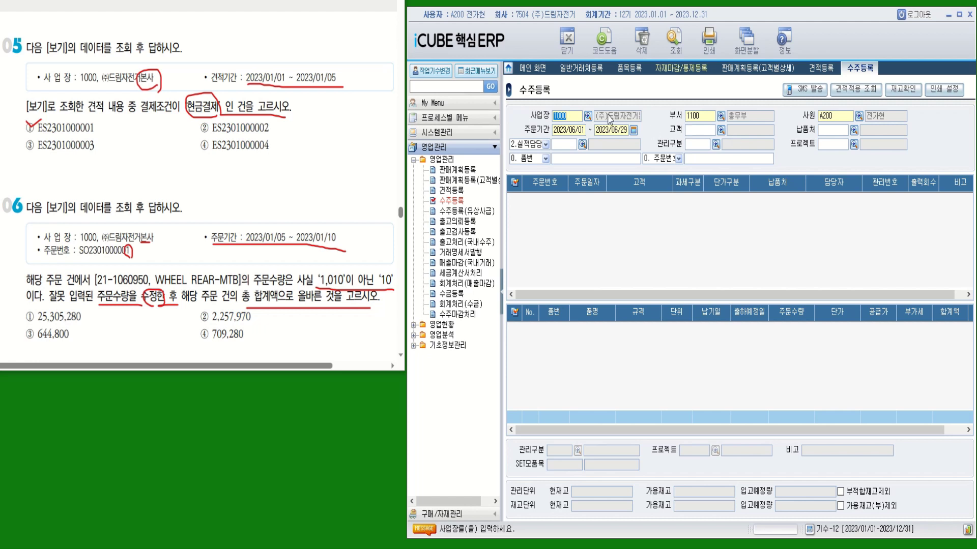
pyautogui.click(575, 133)
pyautogui.write('20__/__/__')
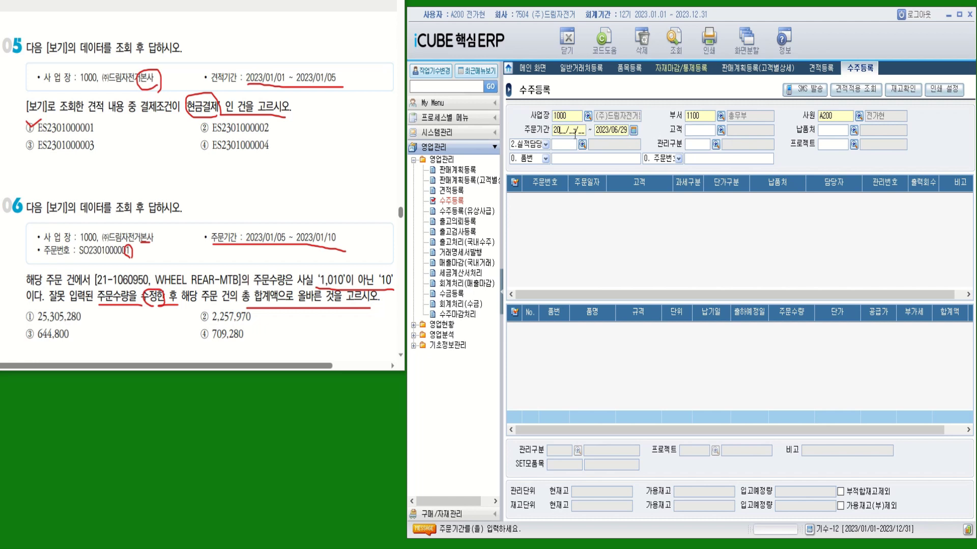
pyautogui.write('230105')
pyautogui.write('2')
pyautogui.write('0230110')
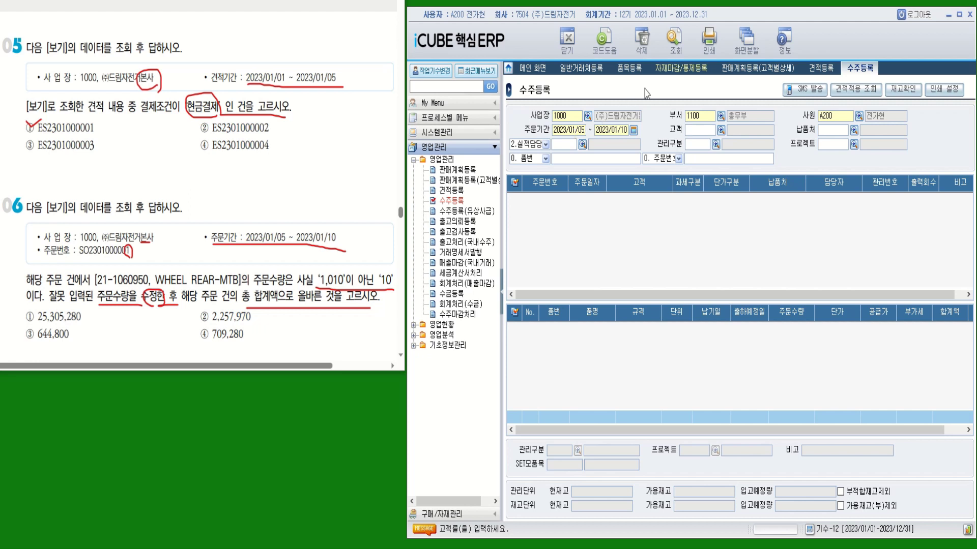
pyautogui.click(674, 41)
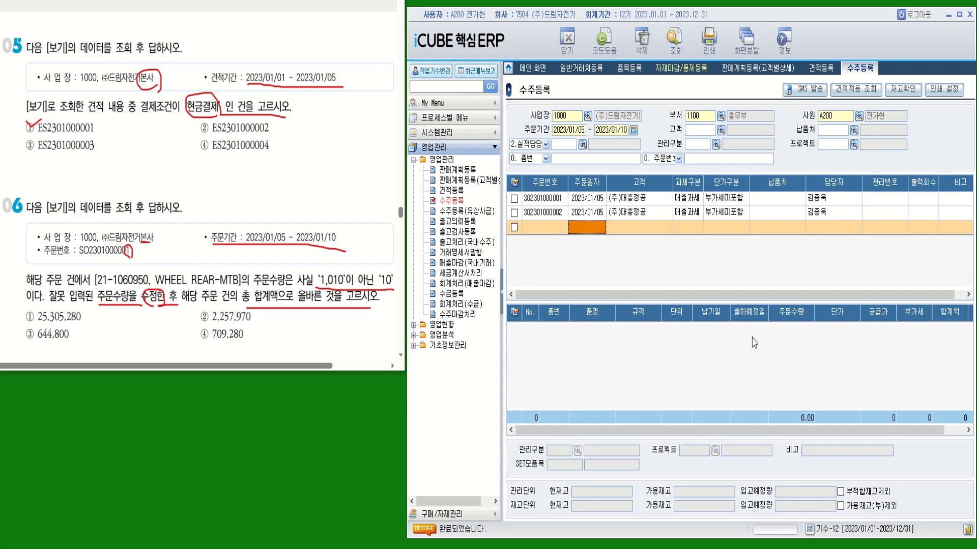
# Step: Set the 주문수량 of WHEEL REAR-MTB to 10 in the first order and mark option ④ as the answer to question 06
pyautogui.click(631, 202)
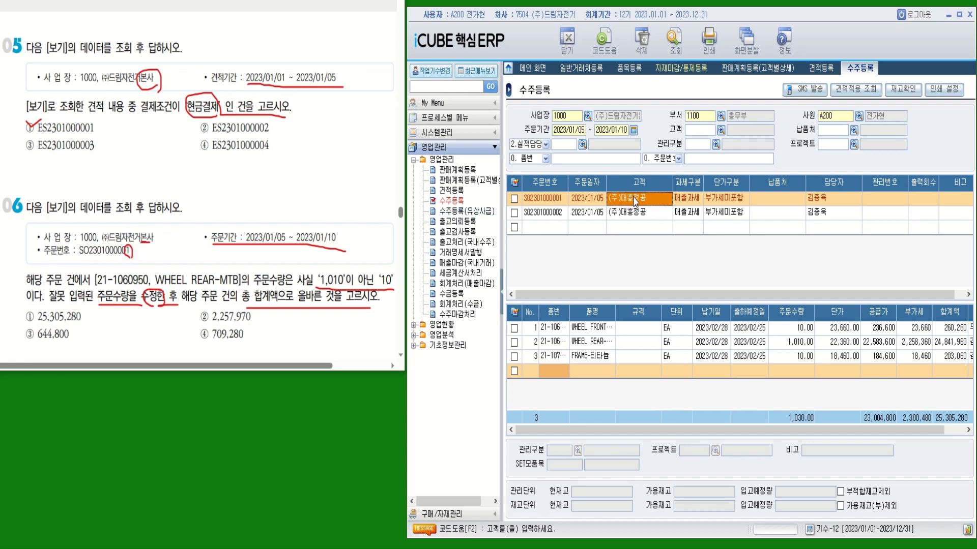
pyautogui.moveTo(616, 311); pyautogui.dragTo(638, 312)
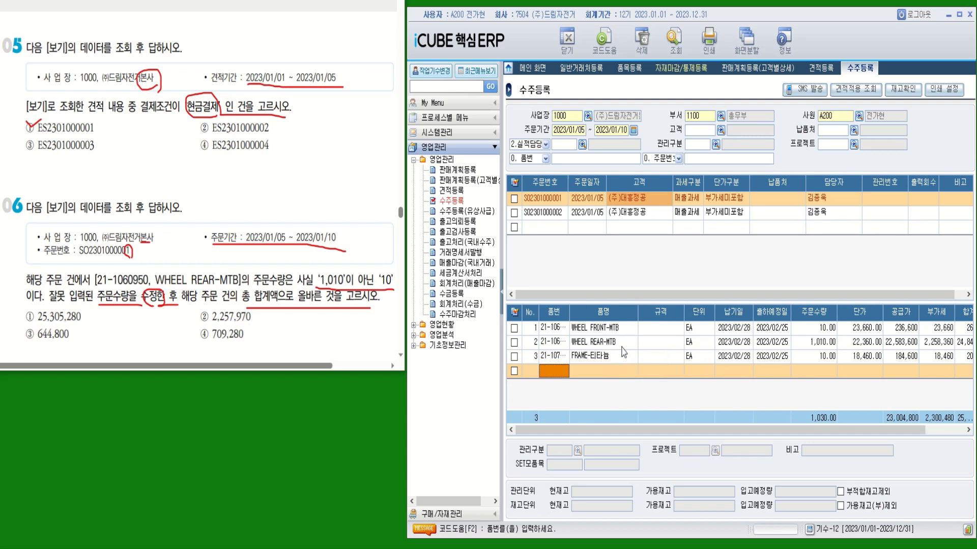
pyautogui.click(821, 344)
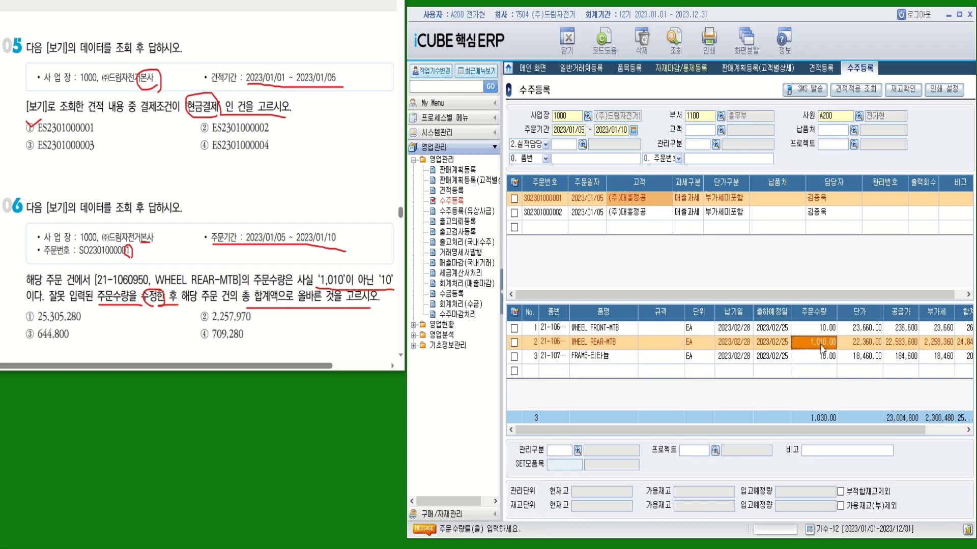
pyautogui.click(502, 301)
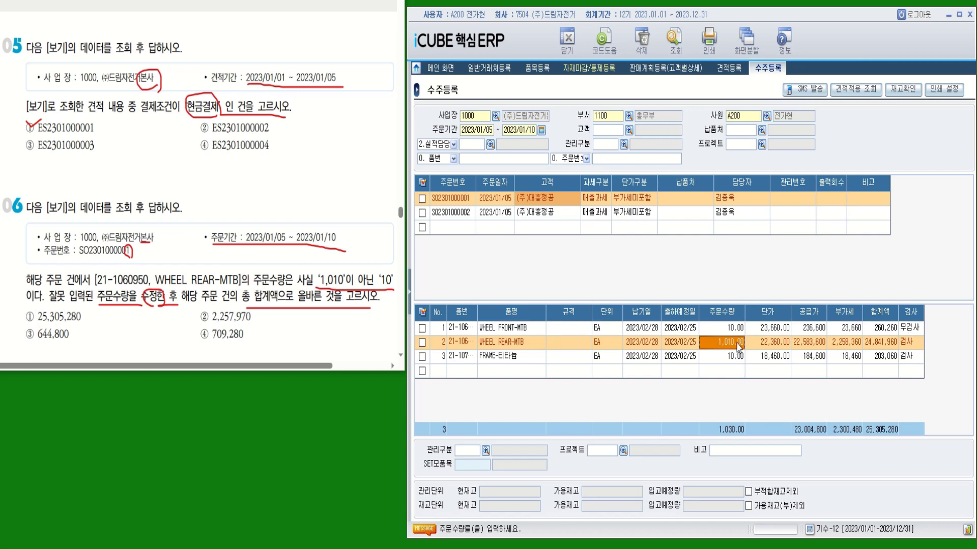
pyautogui.write('10')
pyautogui.press('Return')
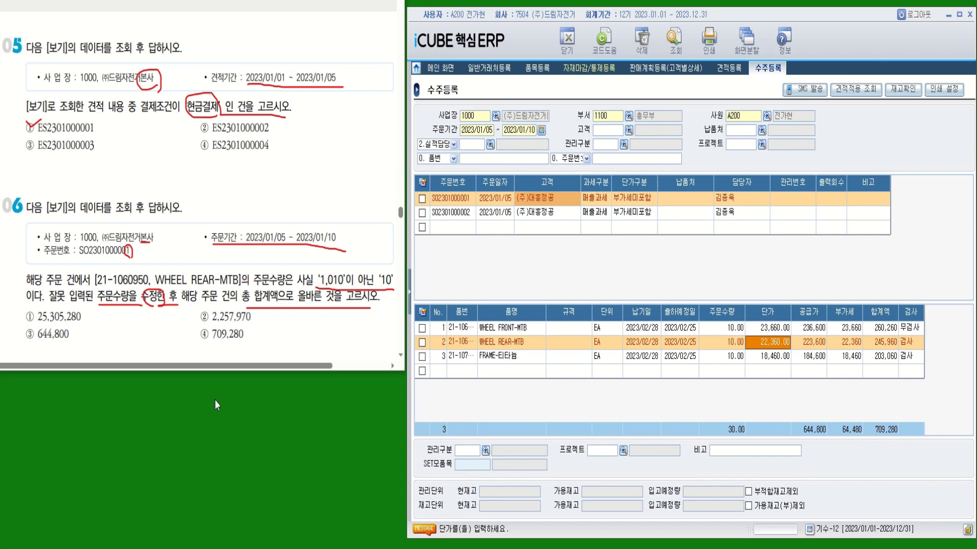
pyautogui.moveTo(198, 333)
pyautogui.mouseDown()
pyautogui.moveTo(204, 339)
pyautogui.moveTo(210, 330)
pyautogui.mouseUp()
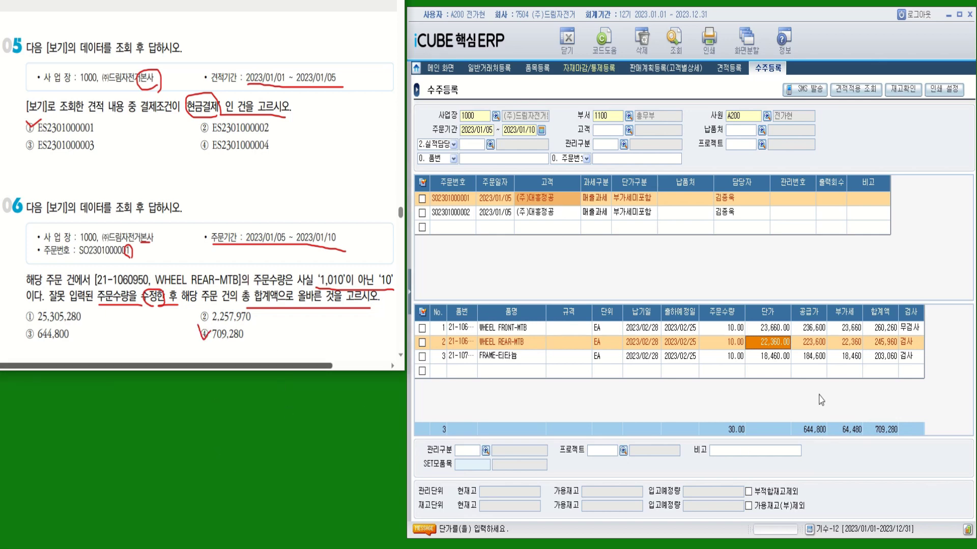
# Step: Widen the 공급가 column, leave the edited order for the empty order row, and reselect the first order
pyautogui.moveTo(830, 317); pyautogui.dragTo(836, 316)
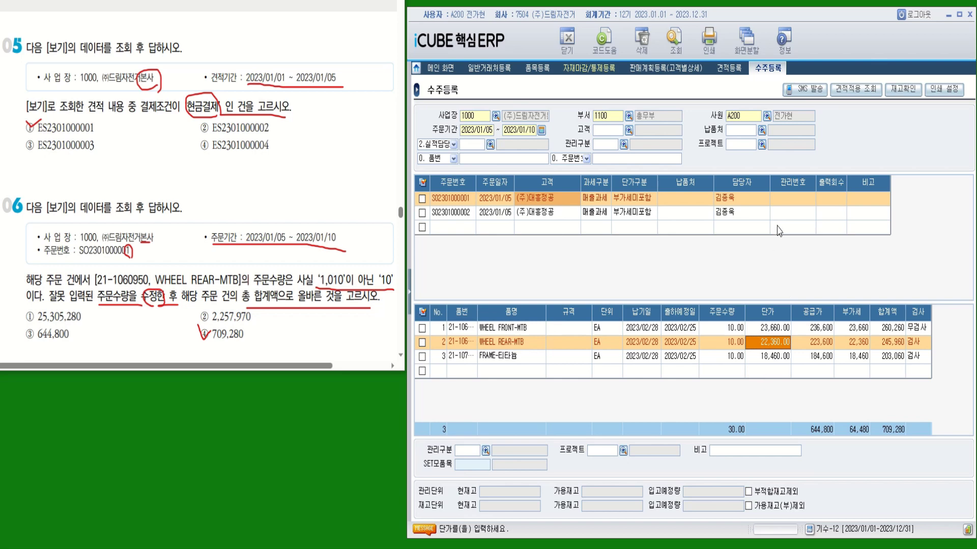
pyautogui.click(498, 224)
pyautogui.click(546, 198)
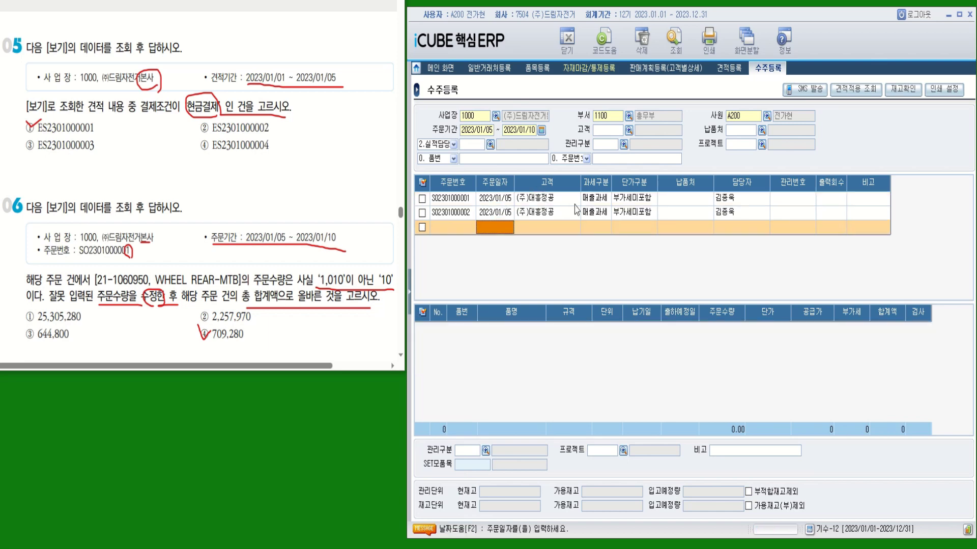
# Step: In question 07, circle 본사, underline the 출고기간, 상품창고 and the different 출고 장소 condition, and circle 담당자
pyautogui.click(739, 345)
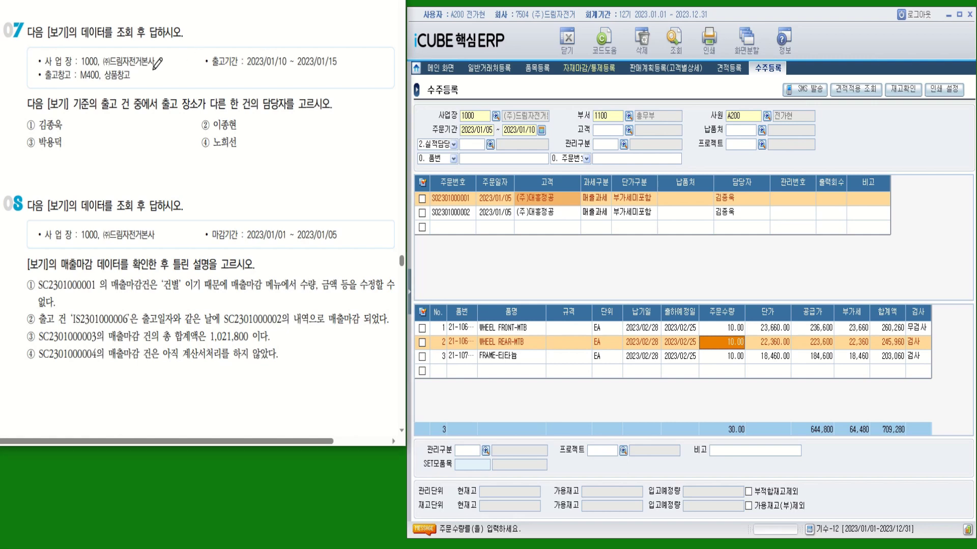
pyautogui.moveTo(153, 68)
pyautogui.mouseDown()
pyautogui.moveTo(147, 54)
pyautogui.moveTo(160, 68)
pyautogui.mouseUp()
pyautogui.moveTo(262, 66); pyautogui.dragTo(336, 75)
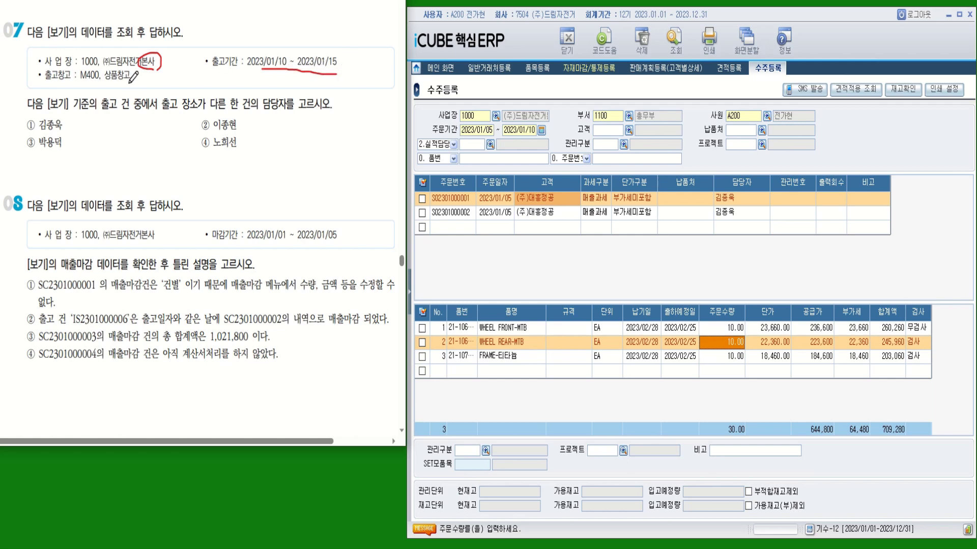
pyautogui.moveTo(129, 81); pyautogui.dragTo(103, 79)
pyautogui.moveTo(164, 114); pyautogui.dragTo(326, 113)
pyautogui.moveTo(267, 92)
pyautogui.mouseDown()
pyautogui.moveTo(262, 108)
pyautogui.moveTo(291, 91)
pyautogui.moveTo(335, 118)
pyautogui.mouseUp()
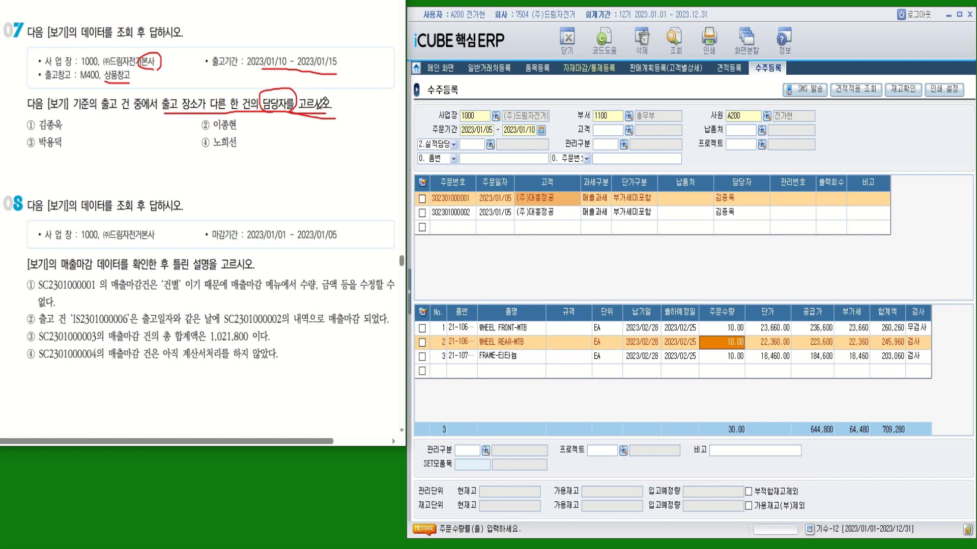
# Step: Open 출고처리(국내수주) and set the 출고기간 to 2023/01/10 through 2023/01/15
pyautogui.click(409, 293)
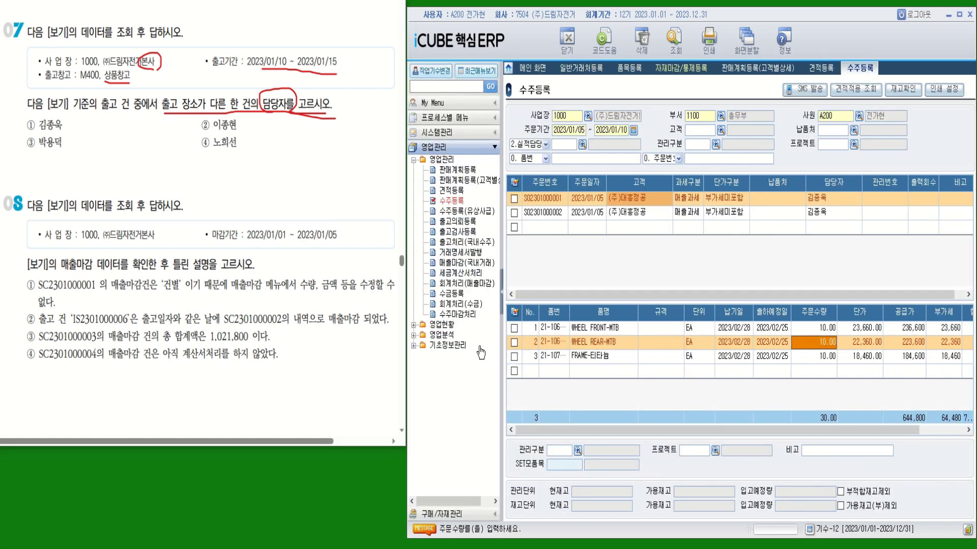
pyautogui.click(470, 243)
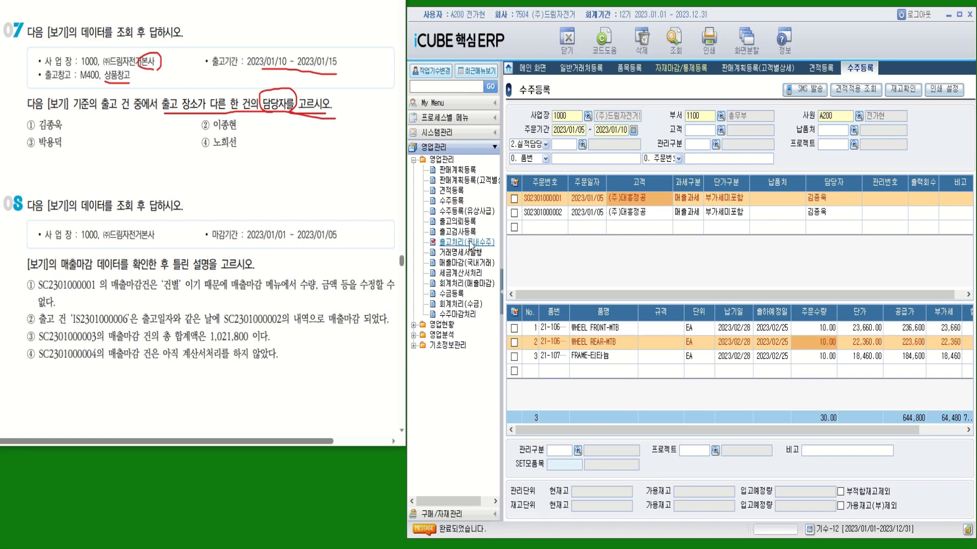
pyautogui.click(575, 130)
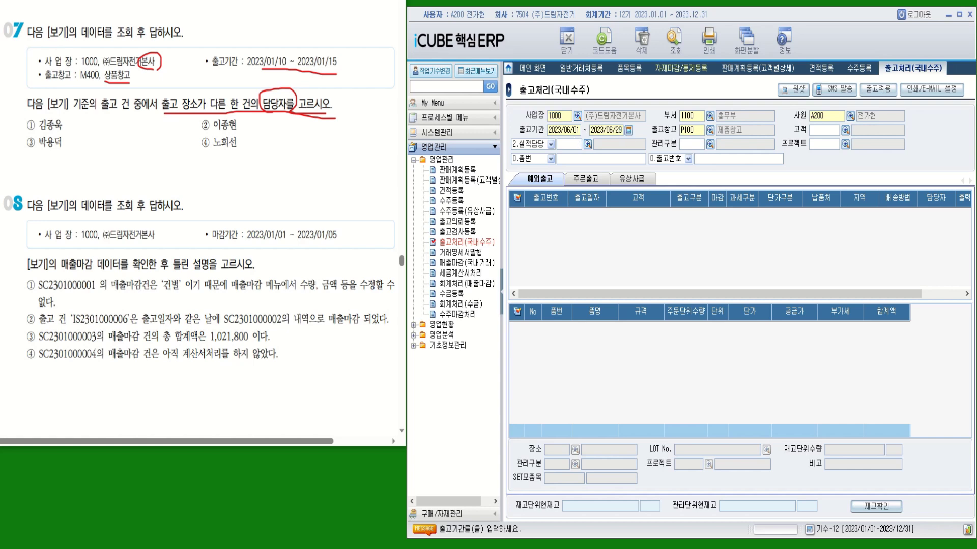
pyautogui.click(628, 130)
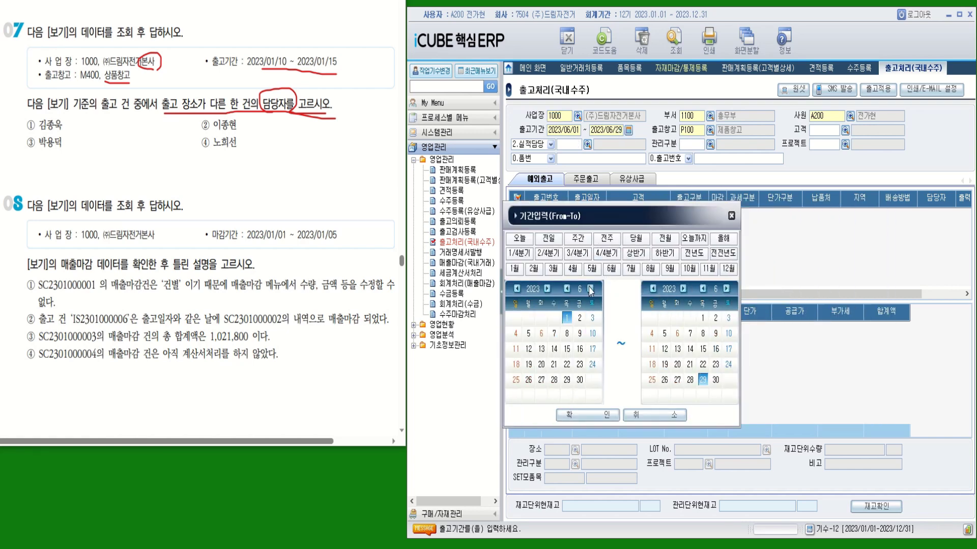
pyautogui.click(514, 269)
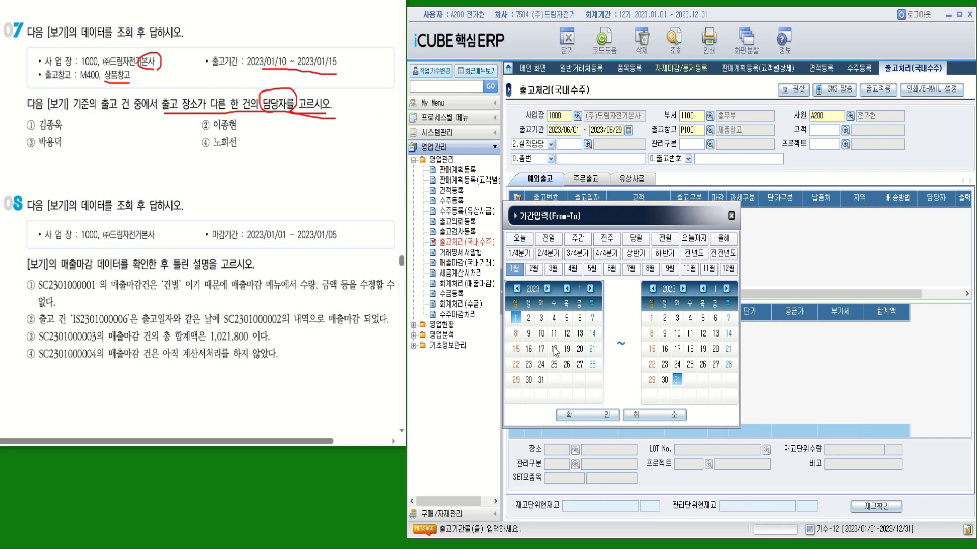
pyautogui.click(541, 333)
pyautogui.click(651, 349)
pyautogui.click(587, 415)
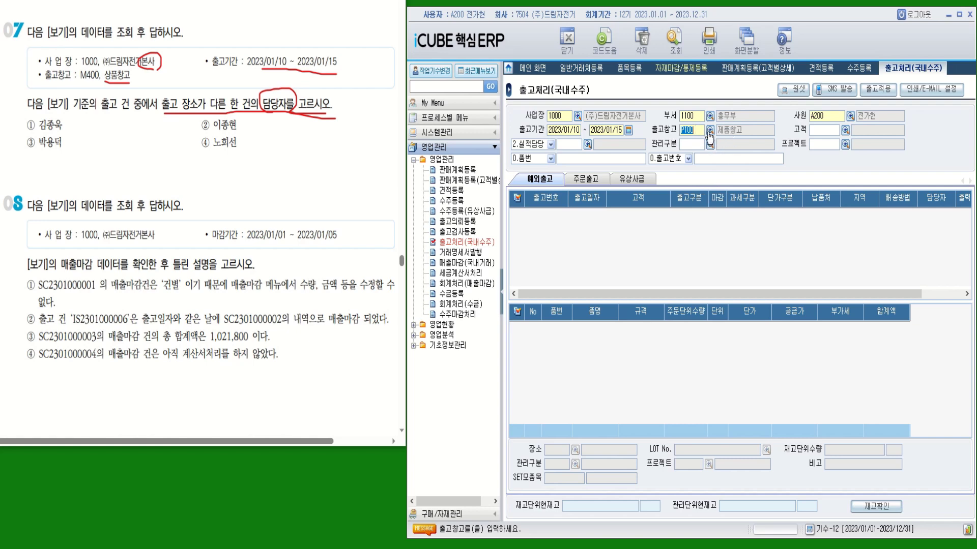
# Step: Set the 출고창고 to M400 상품창고 and query the 예외출고 shipments
pyautogui.press('Return')
pyautogui.press('F2')
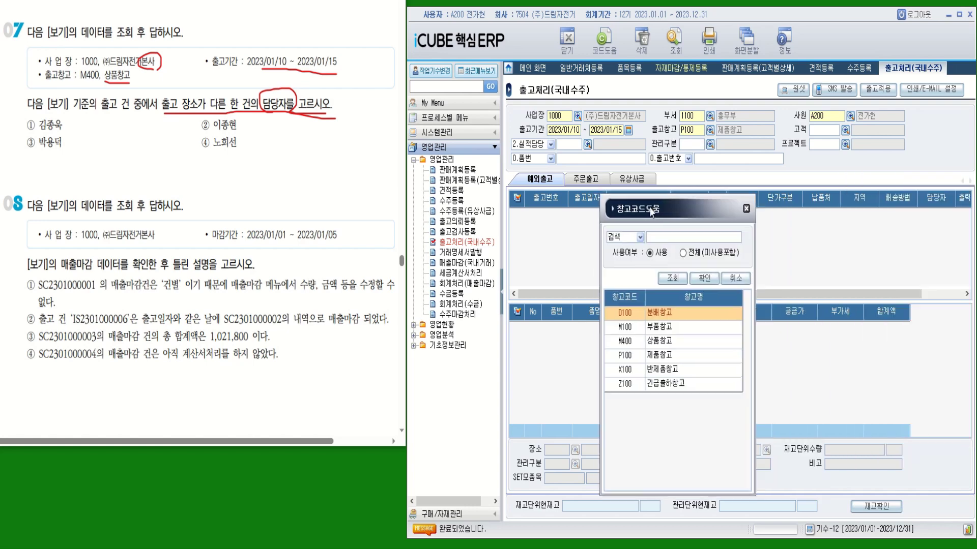
pyautogui.click(663, 342)
pyautogui.doubleClick(663, 341)
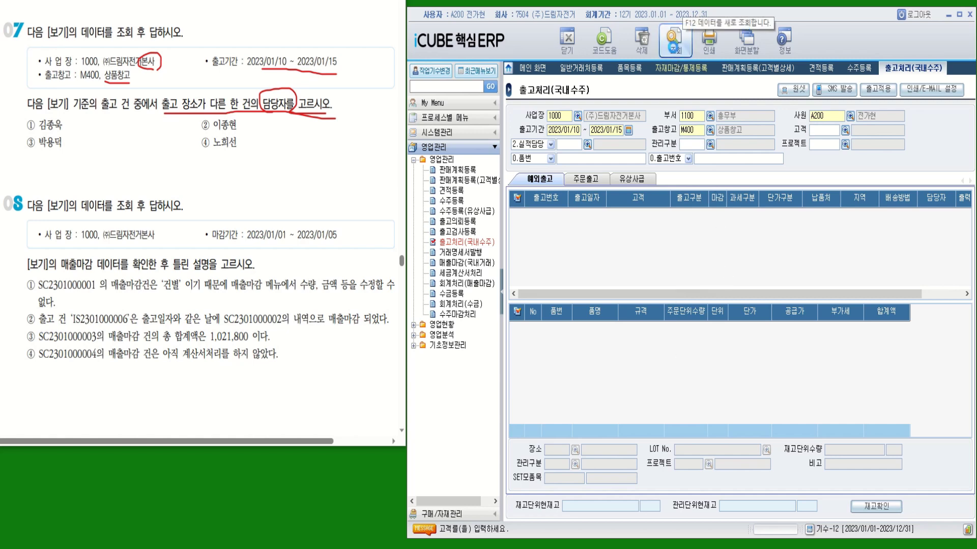
pyautogui.click(674, 40)
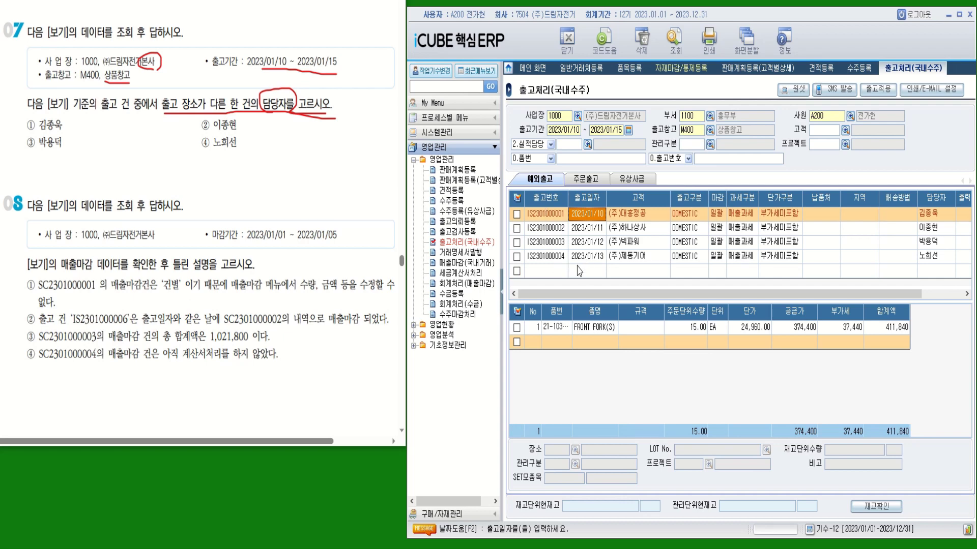
# Step: Query the 주문출고 shipments under the same conditions and return to the 예외출고 list
pyautogui.click(590, 187)
pyautogui.click(683, 44)
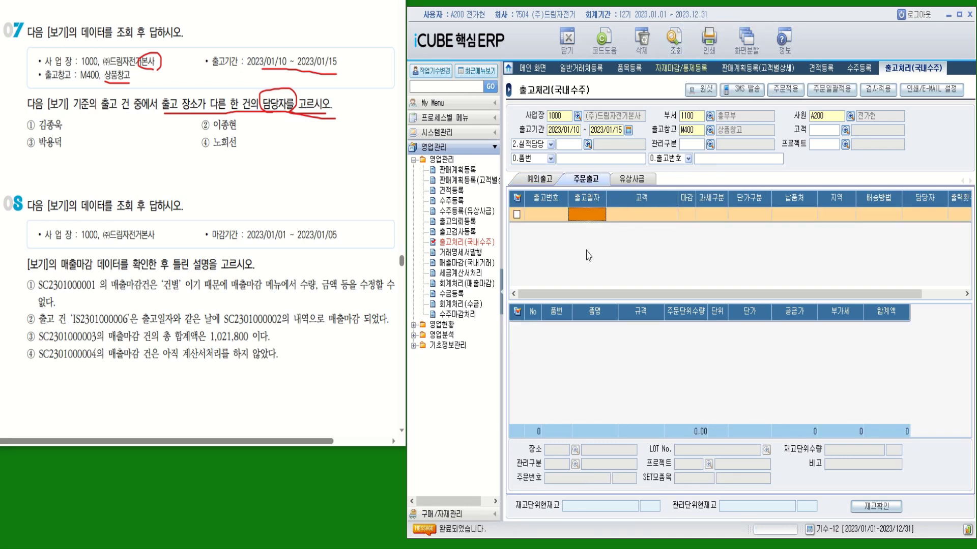
pyautogui.click(547, 180)
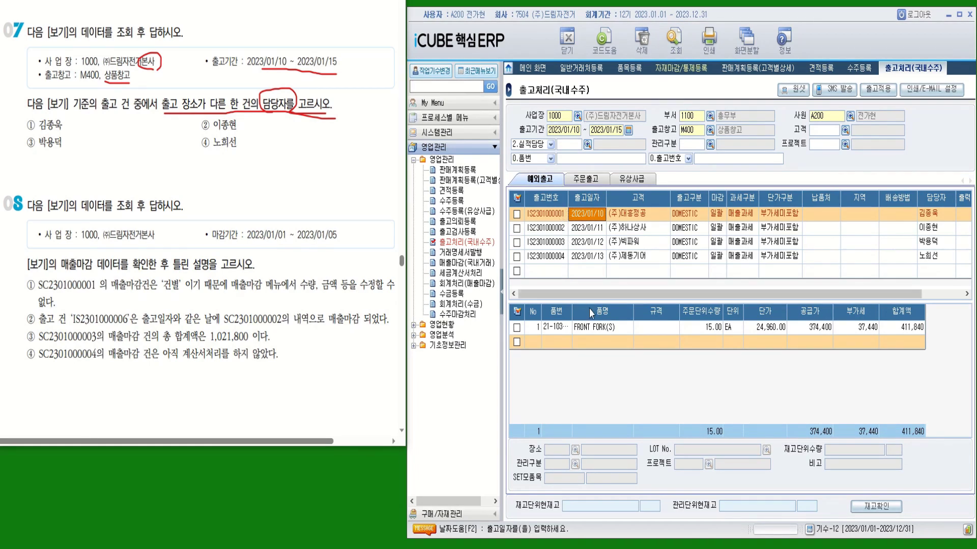
# Step: Check the 장소 of the item line and the 담당자 for each of the four 예외출고 shipments
pyautogui.click(594, 330)
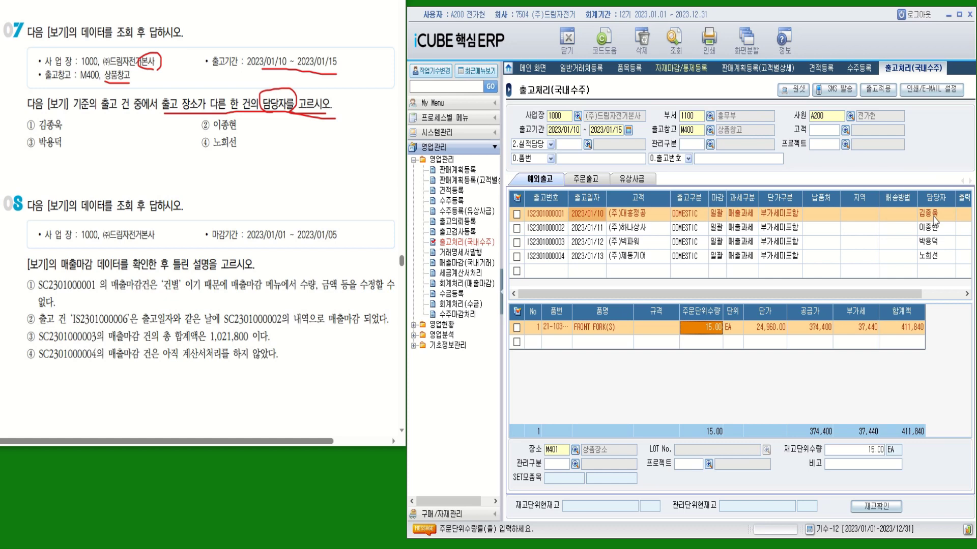
pyautogui.click(647, 230)
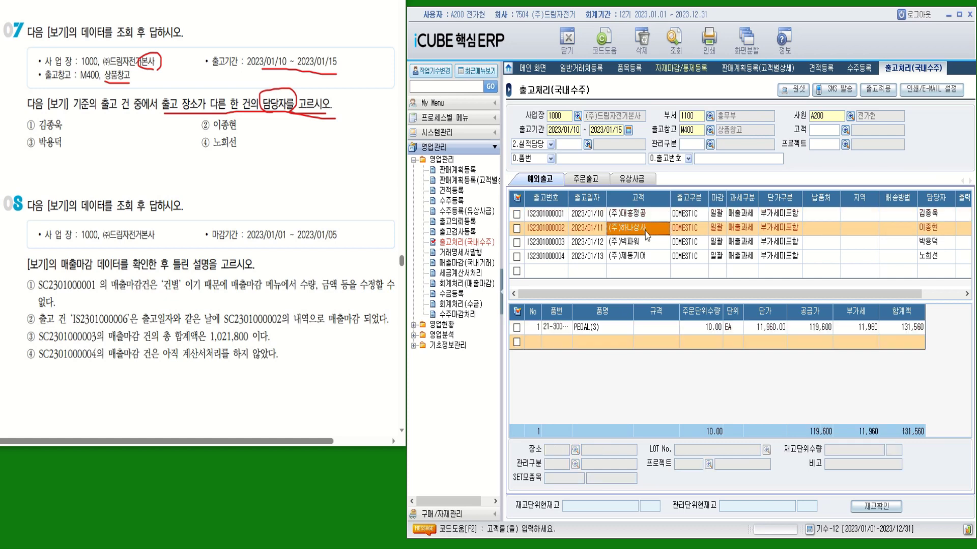
pyautogui.click(622, 328)
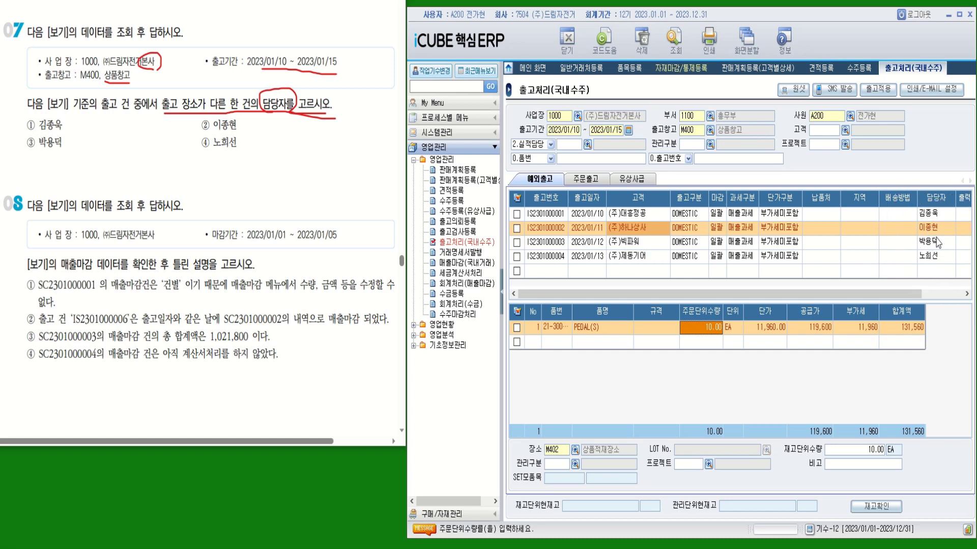
pyautogui.click(639, 243)
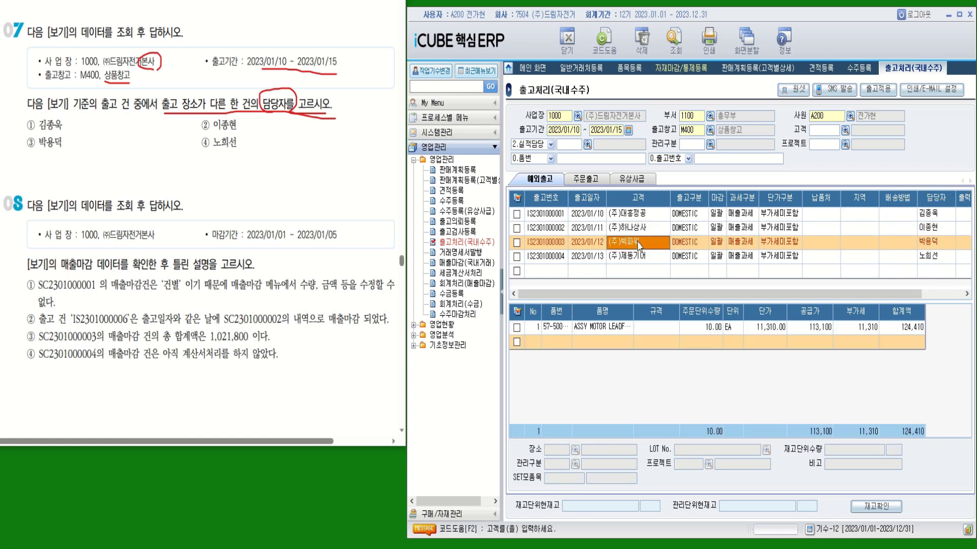
pyautogui.click(612, 330)
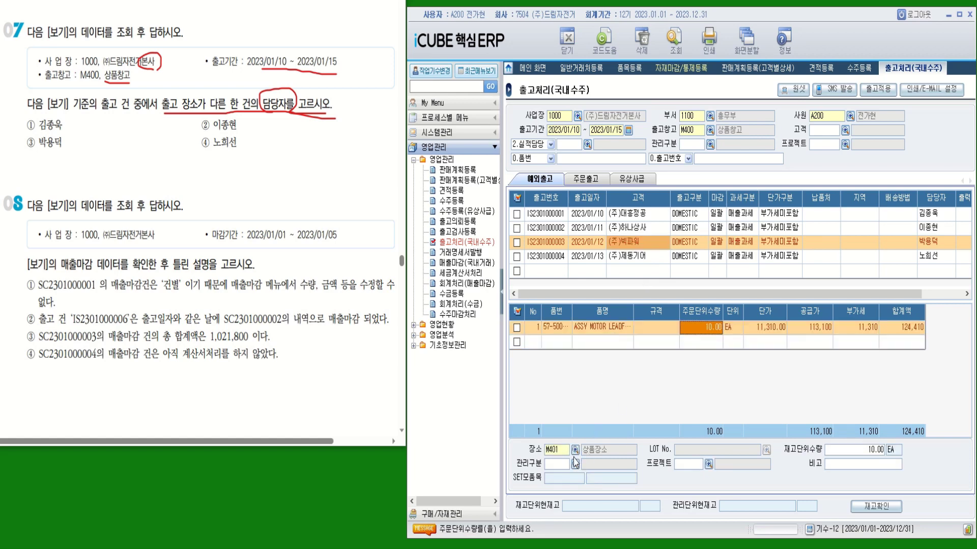
pyautogui.click(575, 450)
pyautogui.click(643, 257)
pyautogui.click(620, 330)
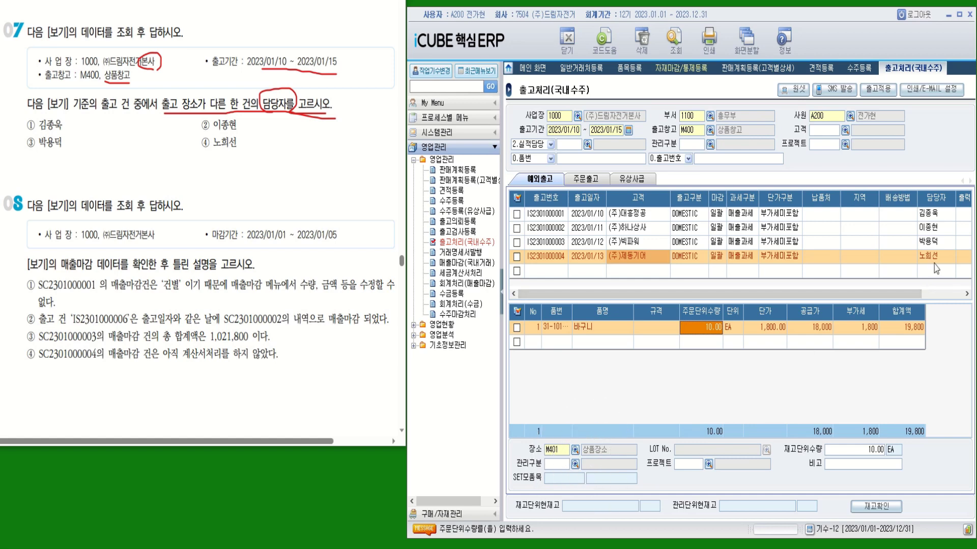
# Step: Recheck the 장소 of the 2023/01/11 shipment and mark option ② as the answer to question 07
pyautogui.click(637, 229)
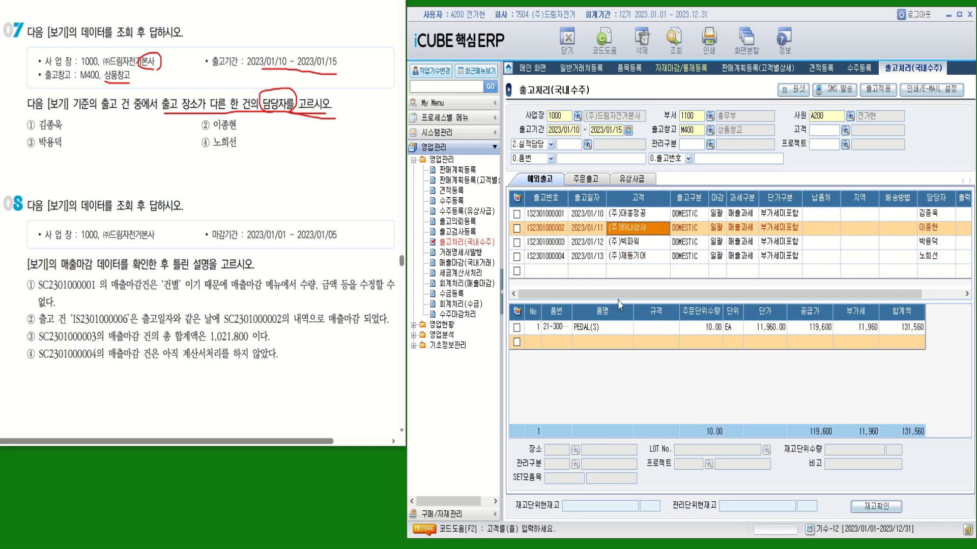
pyautogui.click(610, 328)
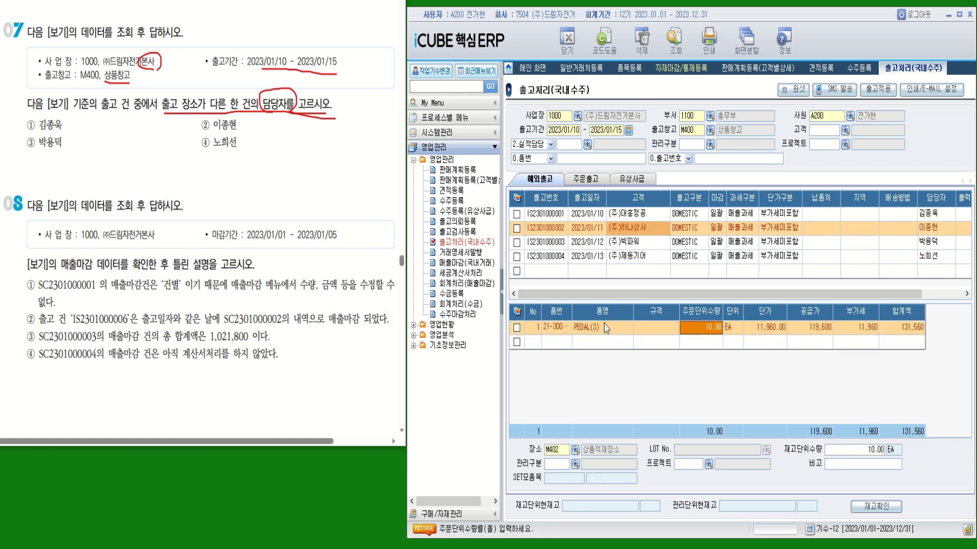
pyautogui.click(570, 456)
pyautogui.click(941, 228)
pyautogui.moveTo(201, 121); pyautogui.dragTo(211, 119)
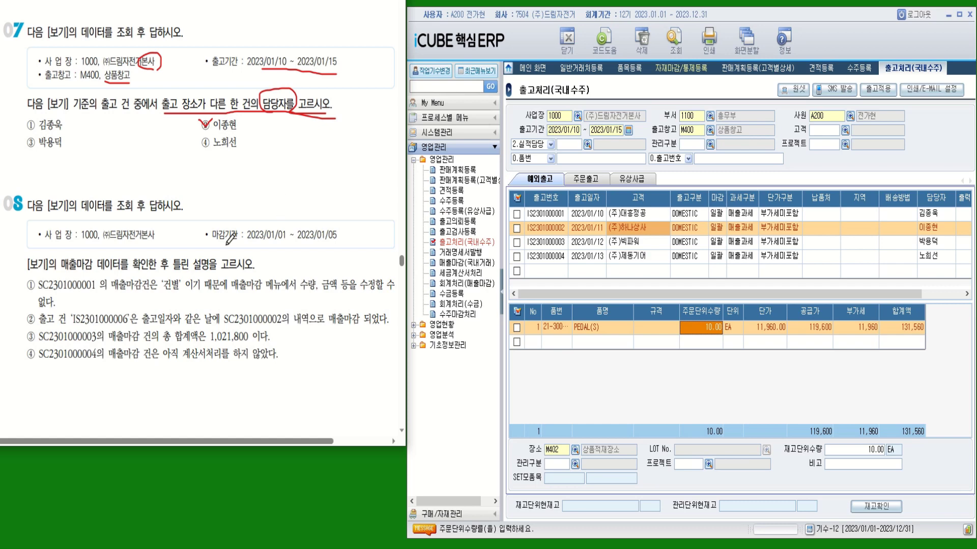
# Step: In question 08, underline 본사 and the 마감기간 dates, and circle 틀린
pyautogui.moveTo(155, 238); pyautogui.dragTo(142, 240)
pyautogui.moveTo(338, 242); pyautogui.dragTo(266, 243)
pyautogui.moveTo(184, 274)
pyautogui.mouseDown()
pyautogui.moveTo(172, 252)
pyautogui.moveTo(190, 273)
pyautogui.mouseUp()
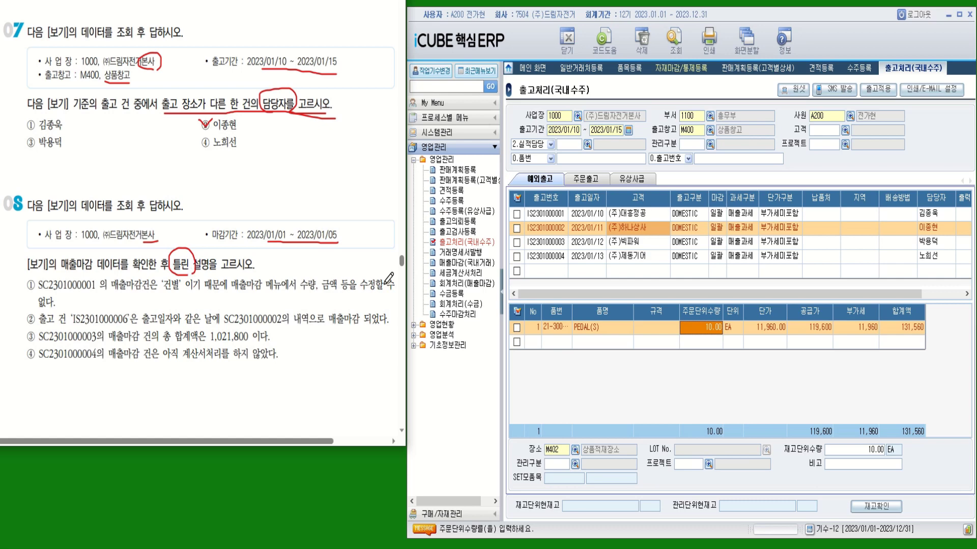
# Step: Open 매출마감(국내거래) and query the closings with 마감기간 2023/01/01 to 2023/01/05
pyautogui.doubleClick(459, 263)
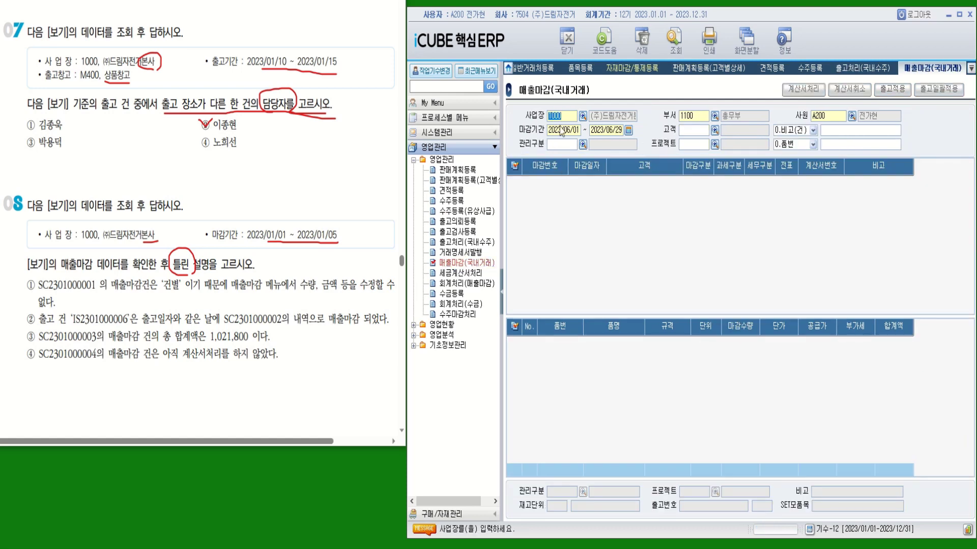
pyautogui.click(562, 131)
pyautogui.write('2')
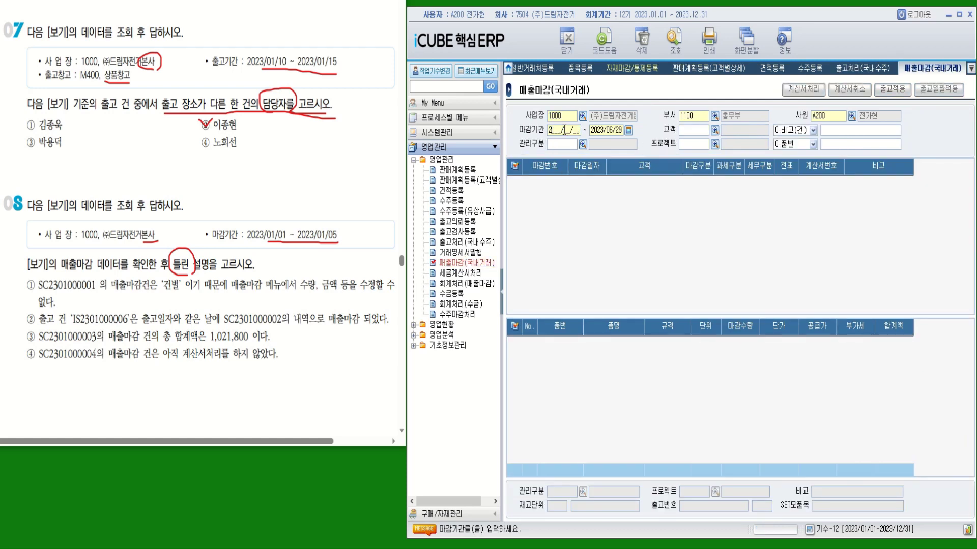
pyautogui.write('023/01/01 ~ 20')
pyautogui.write('23/01/0')
pyautogui.write('5')
pyautogui.click(674, 39)
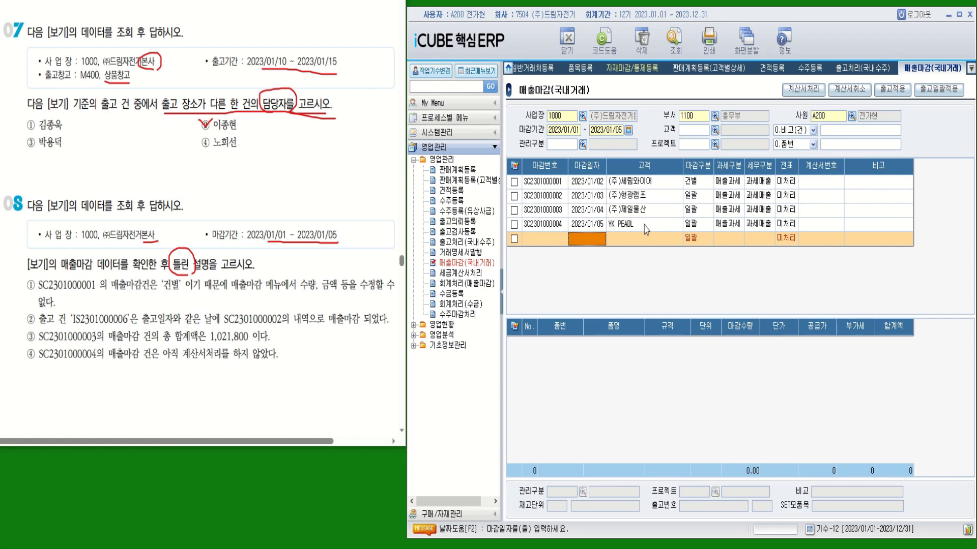
# Step: Check the first closing's 마감수량, then in option ① circle 건별, underline the closing number's last digit and the 수정할 수 없다 claim, and add an O
pyautogui.click(643, 181)
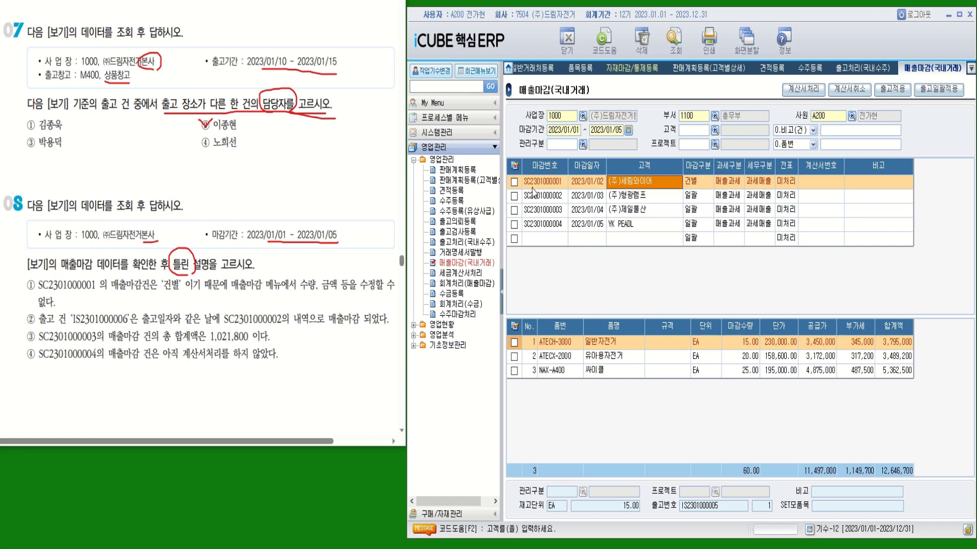
pyautogui.moveTo(92, 289); pyautogui.dragTo(97, 288)
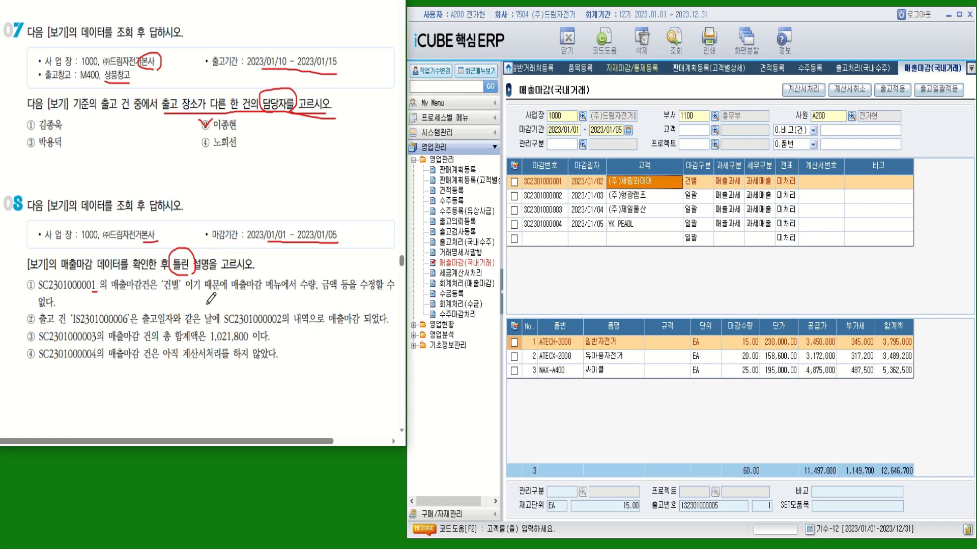
pyautogui.moveTo(172, 289)
pyautogui.mouseDown()
pyautogui.moveTo(176, 300)
pyautogui.moveTo(161, 272)
pyautogui.moveTo(189, 292)
pyautogui.mouseUp()
pyautogui.moveTo(301, 291); pyautogui.dragTo(392, 291)
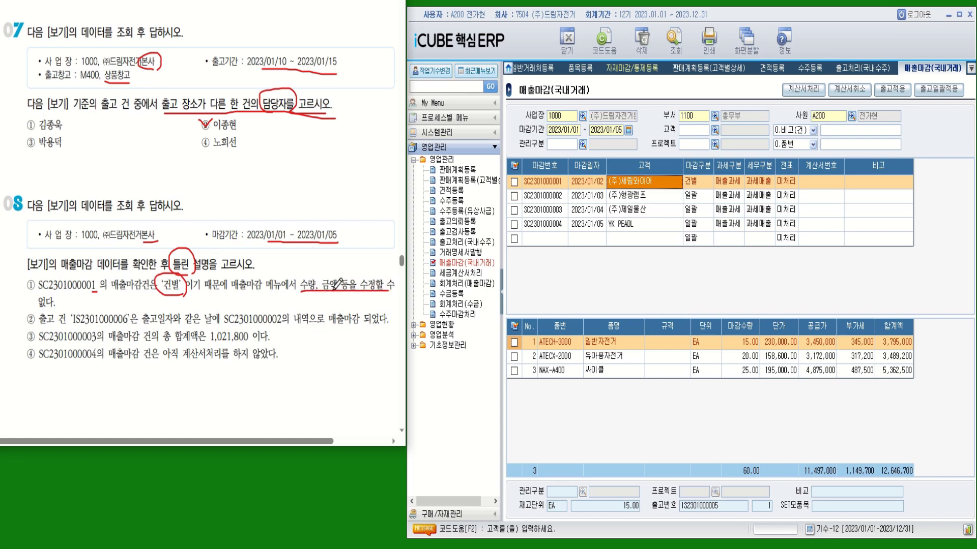
pyautogui.moveTo(39, 309); pyautogui.dragTo(65, 307)
pyautogui.click(745, 342)
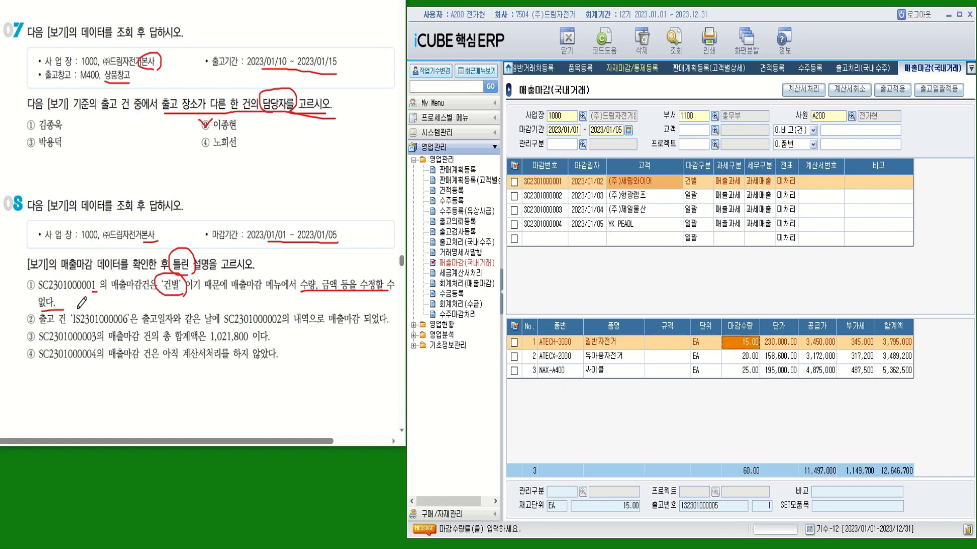
pyautogui.moveTo(95, 292); pyautogui.dragTo(79, 304)
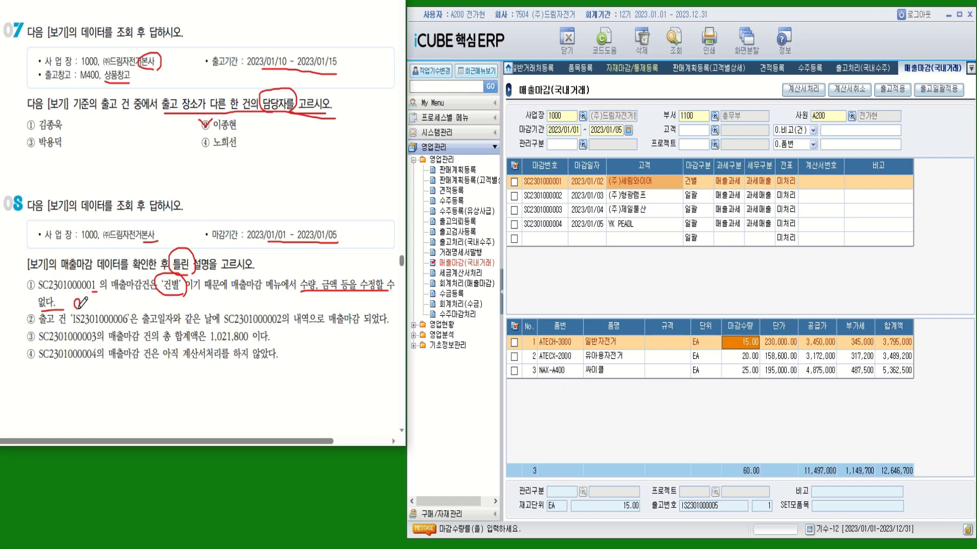
pyautogui.click(694, 204)
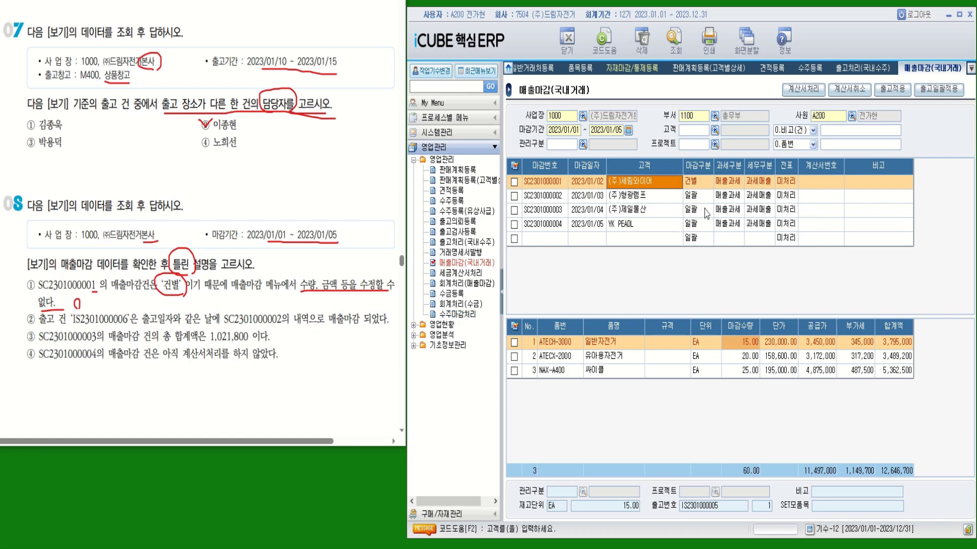
pyautogui.click(745, 356)
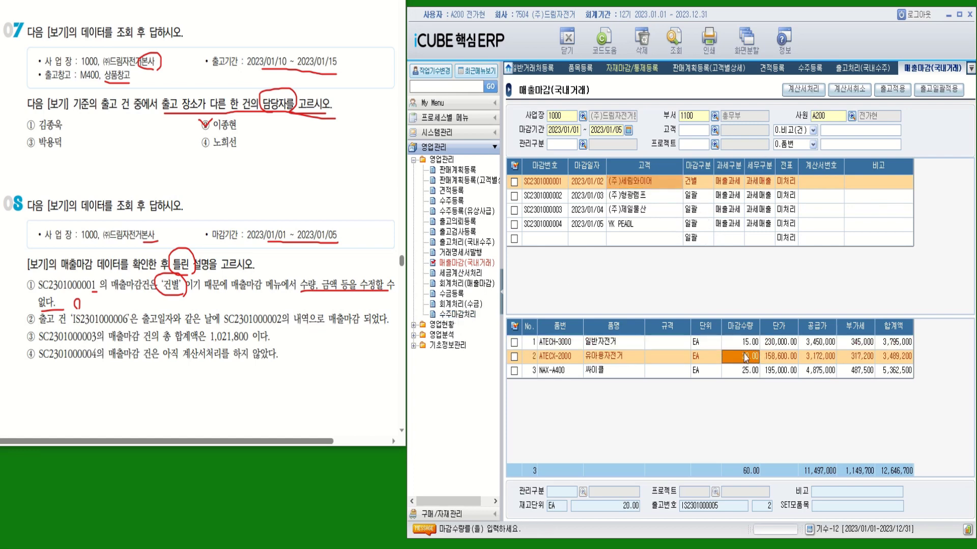
pyautogui.click(653, 208)
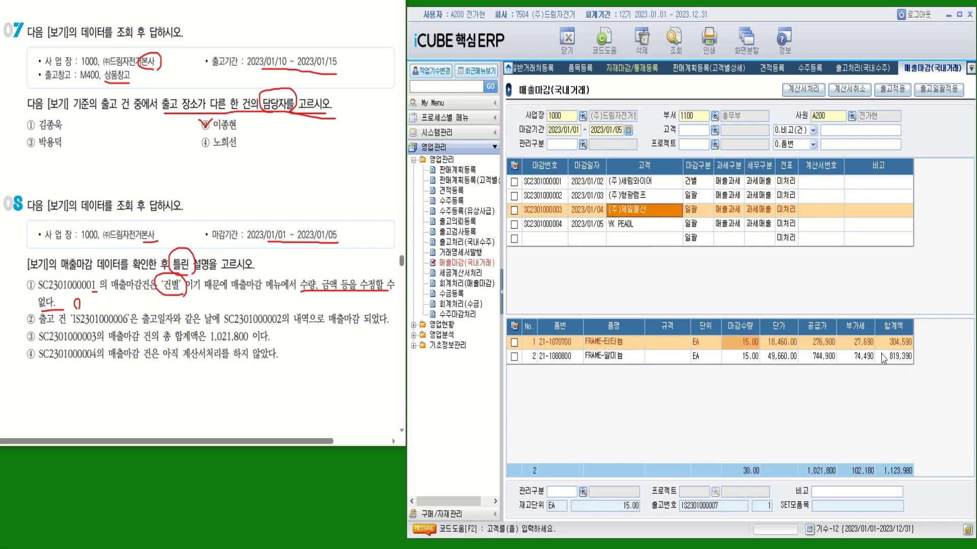
pyautogui.click(897, 360)
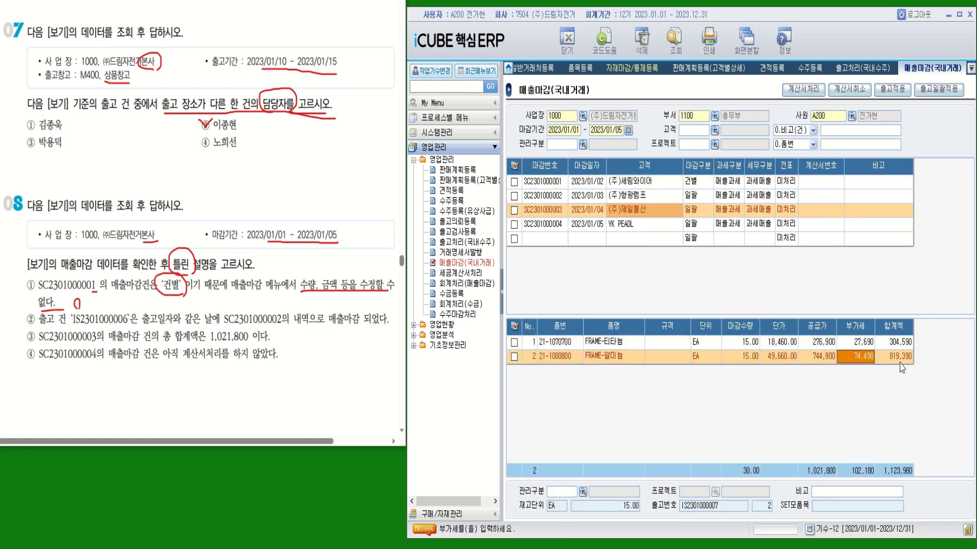
pyautogui.press('Return')
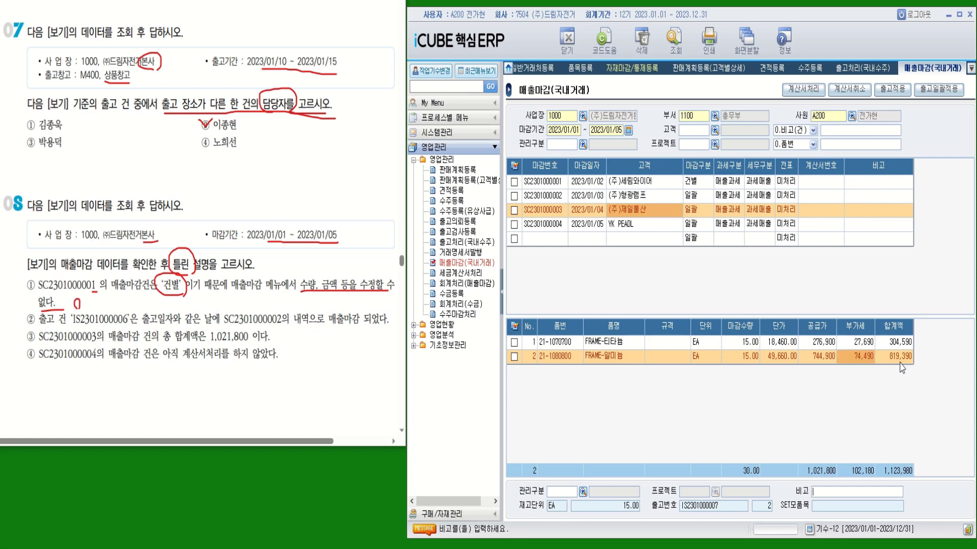
pyautogui.click(748, 358)
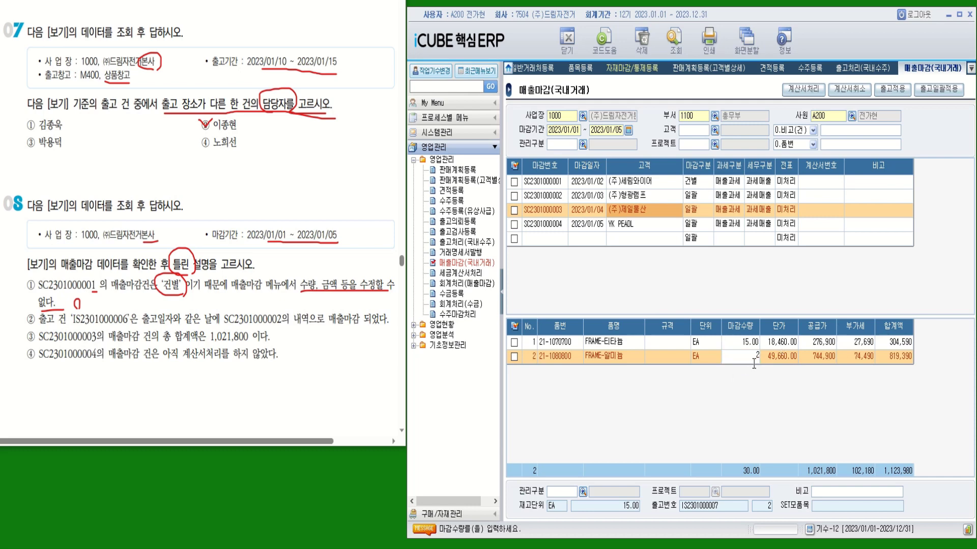
pyautogui.write('15')
pyautogui.press('Return')
pyautogui.moveTo(126, 310)
pyautogui.mouseDown()
pyautogui.moveTo(118, 318)
pyautogui.moveTo(131, 325)
pyautogui.mouseUp()
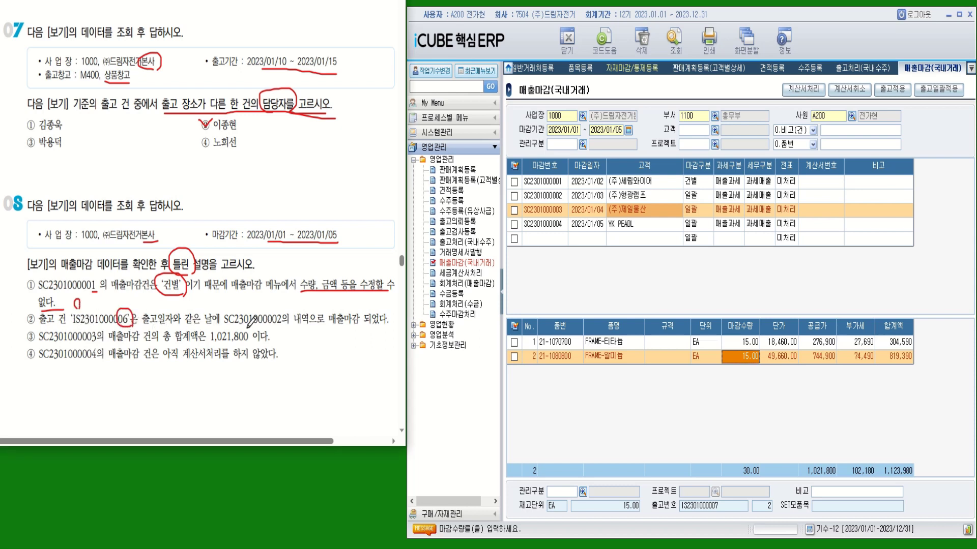
pyautogui.moveTo(283, 310)
pyautogui.mouseDown()
pyautogui.moveTo(275, 325)
pyautogui.moveTo(288, 314)
pyautogui.mouseUp()
pyautogui.click(634, 210)
pyautogui.click(580, 195)
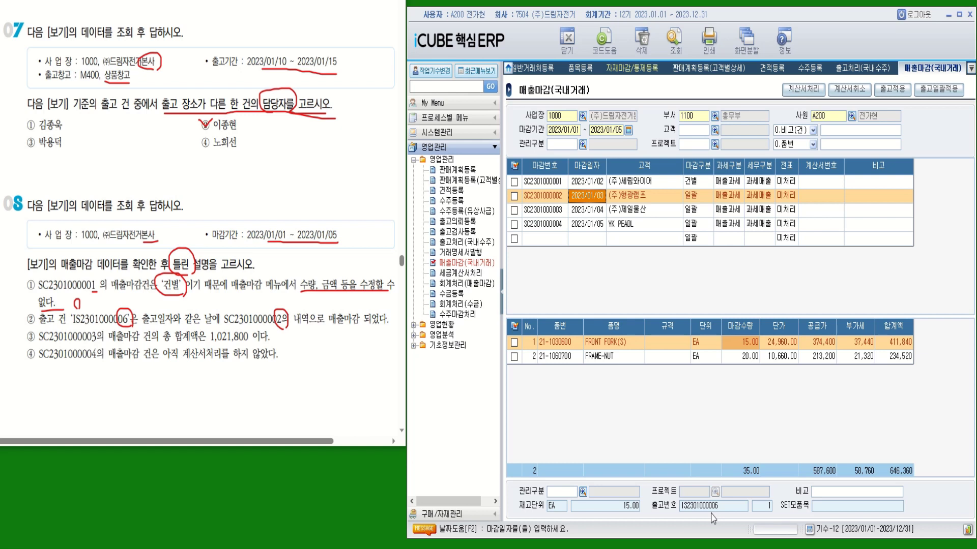
pyautogui.moveTo(152, 326); pyautogui.dragTo(212, 330)
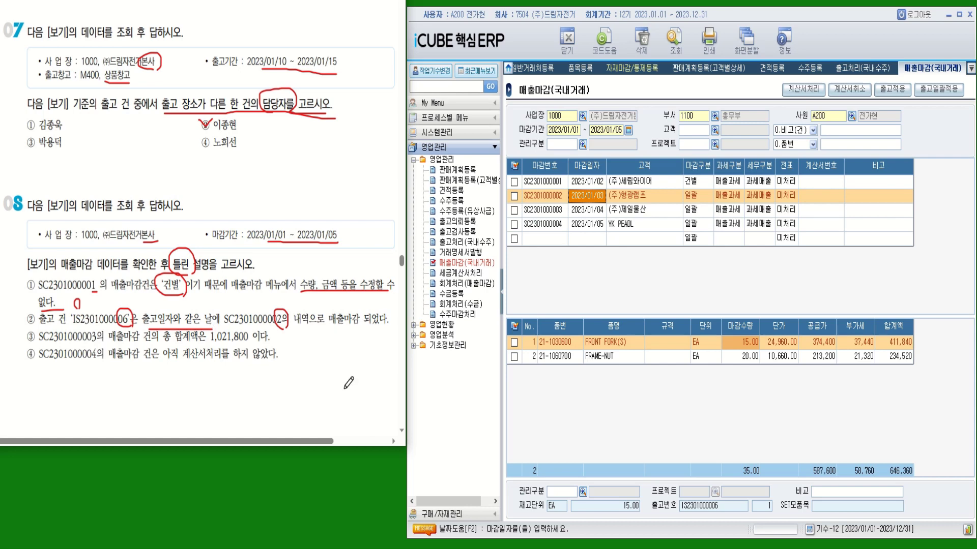
# Step: Open 출고현황 from the 영업현황 group and set 사업장 to 1000 (주)드림자전거본사
pyautogui.click(453, 249)
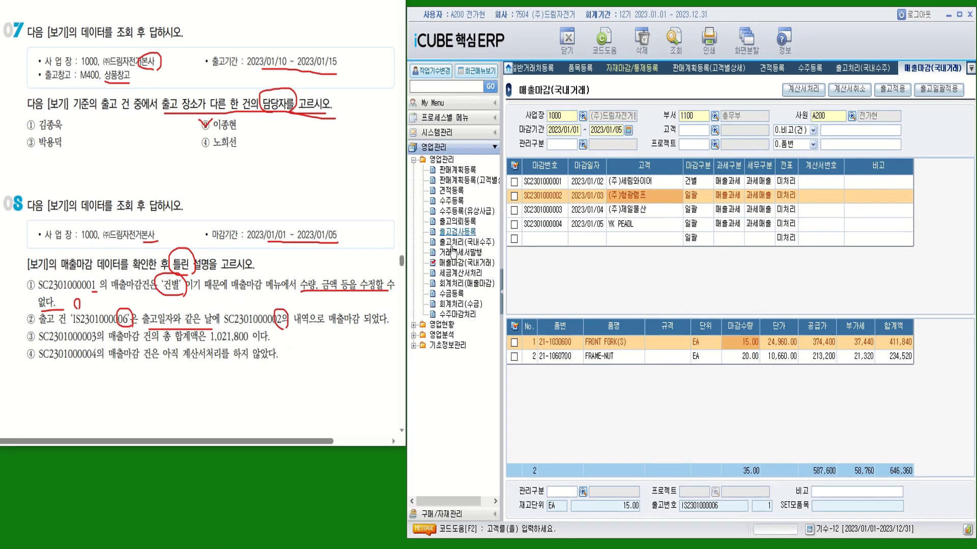
pyautogui.doubleClick(442, 327)
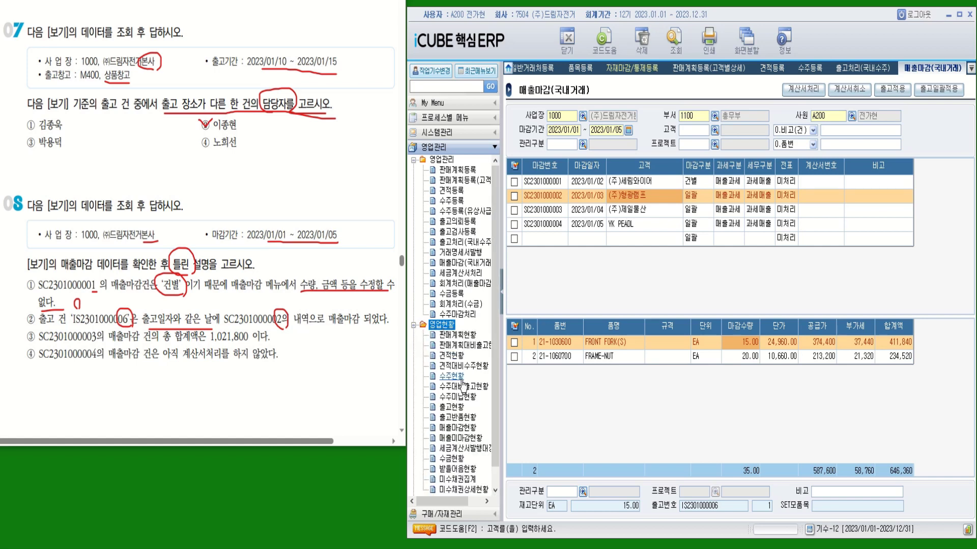
pyautogui.click(453, 408)
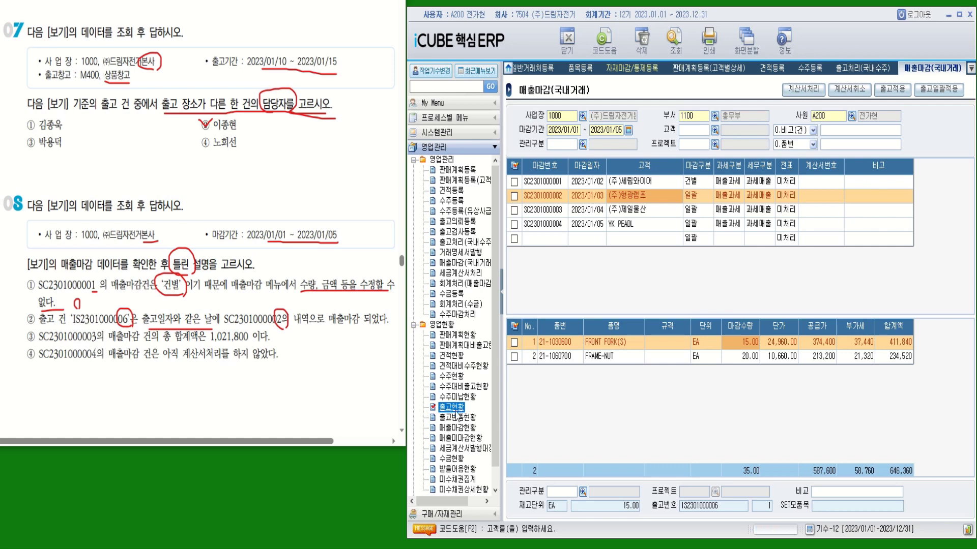
pyautogui.doubleClick(454, 408)
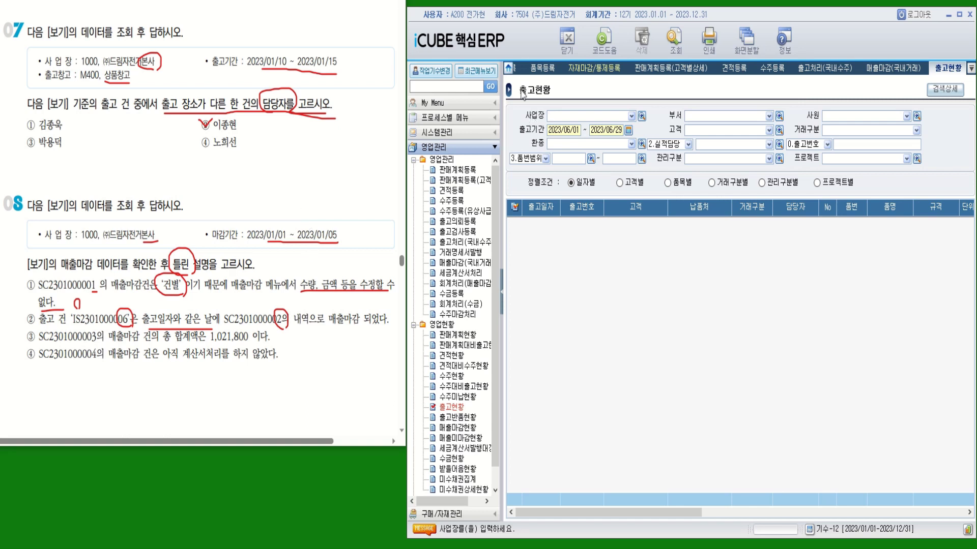
pyautogui.click(641, 116)
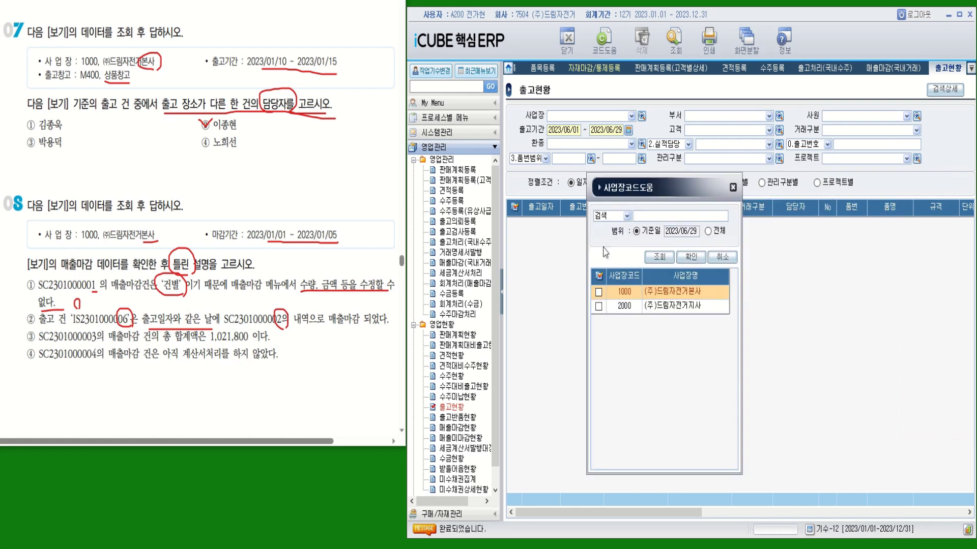
pyautogui.click(599, 293)
pyautogui.click(690, 258)
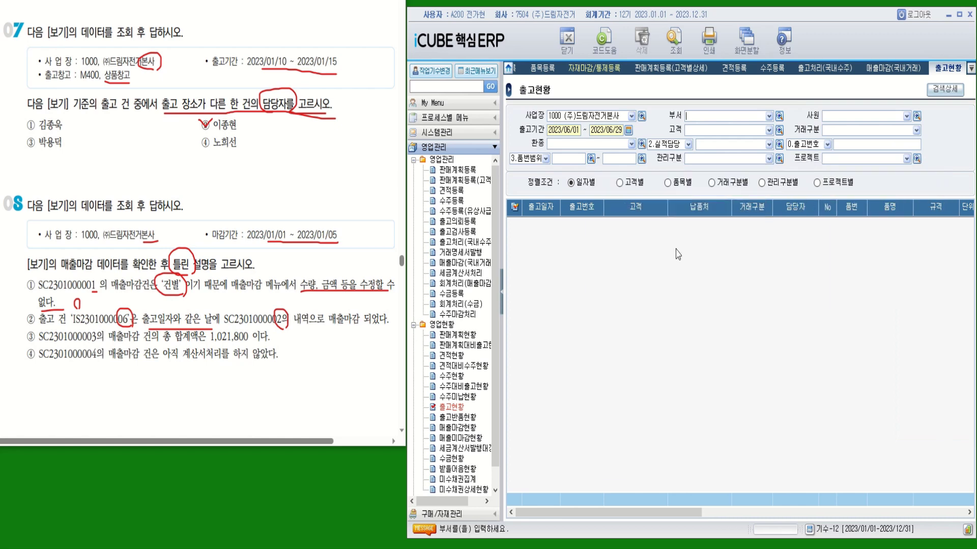
# Step: Set 출고기간 to 2023/01/01 to 2023/01/05 and query the shipment status
pyautogui.click(629, 131)
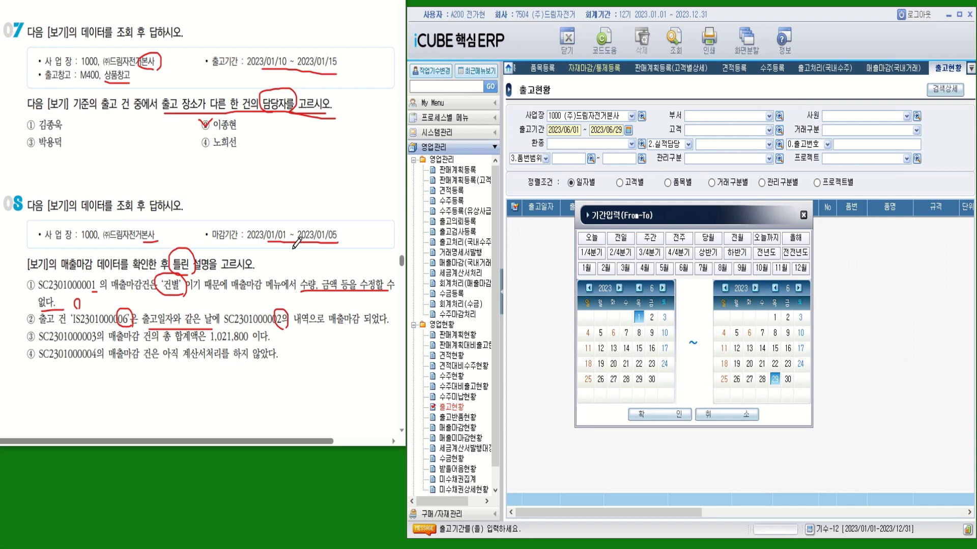
pyautogui.click(586, 268)
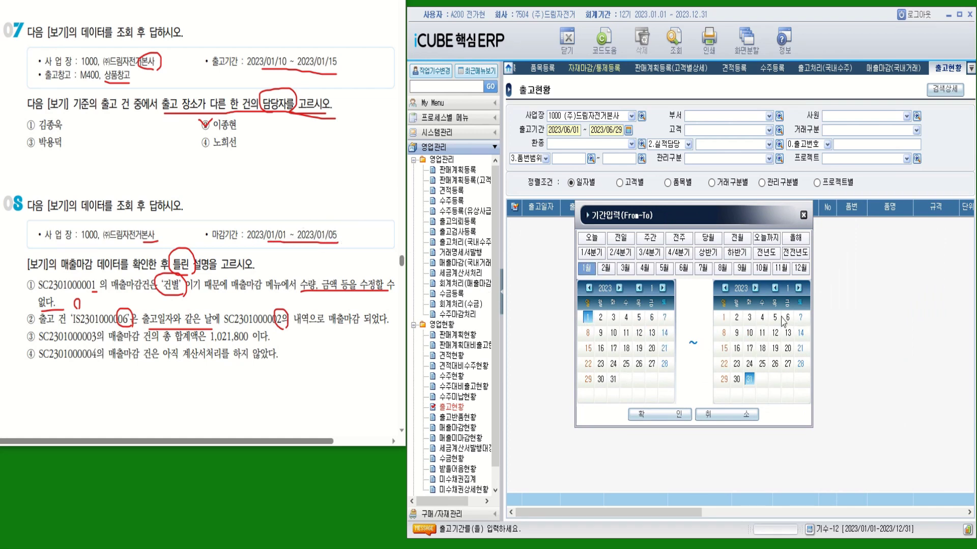
pyautogui.click(775, 318)
pyautogui.click(654, 414)
pyautogui.click(674, 39)
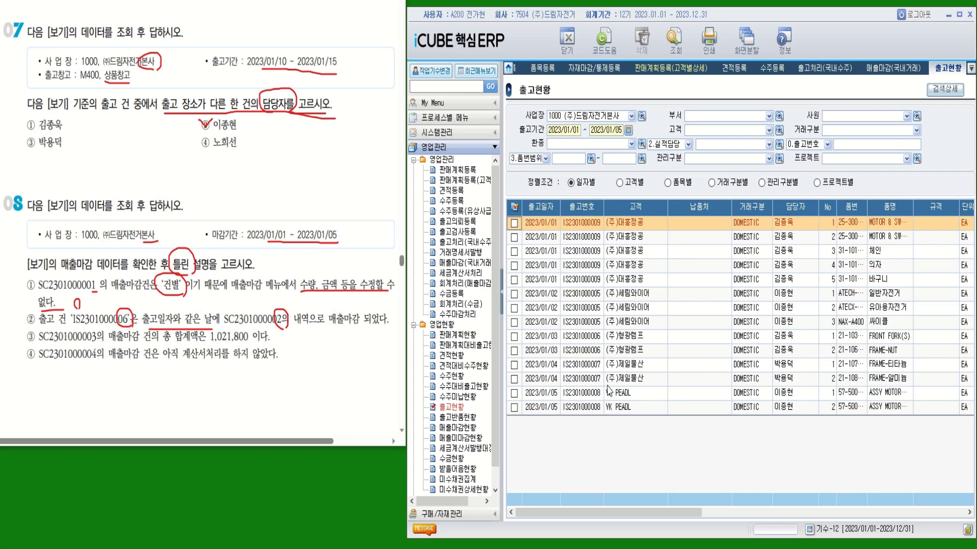
pyautogui.click(601, 339)
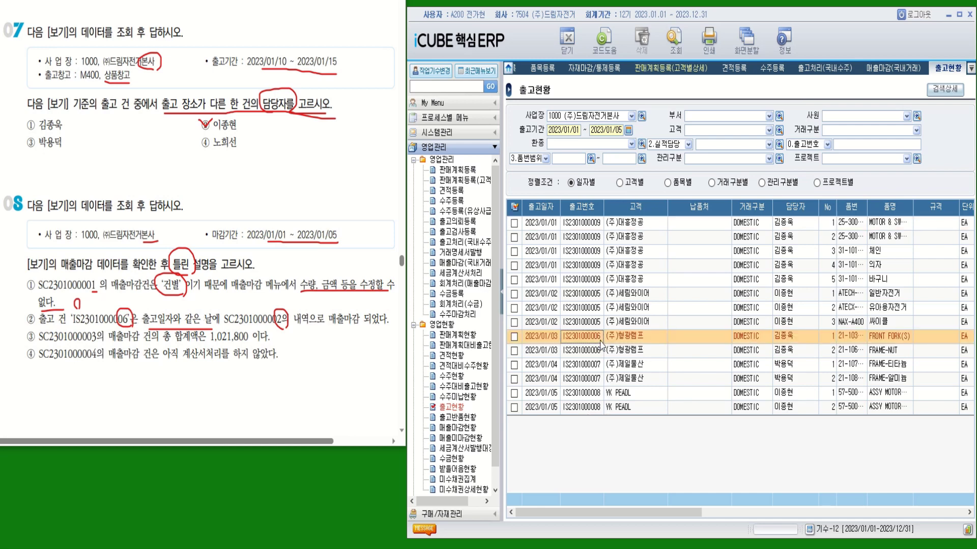
pyautogui.click(601, 350)
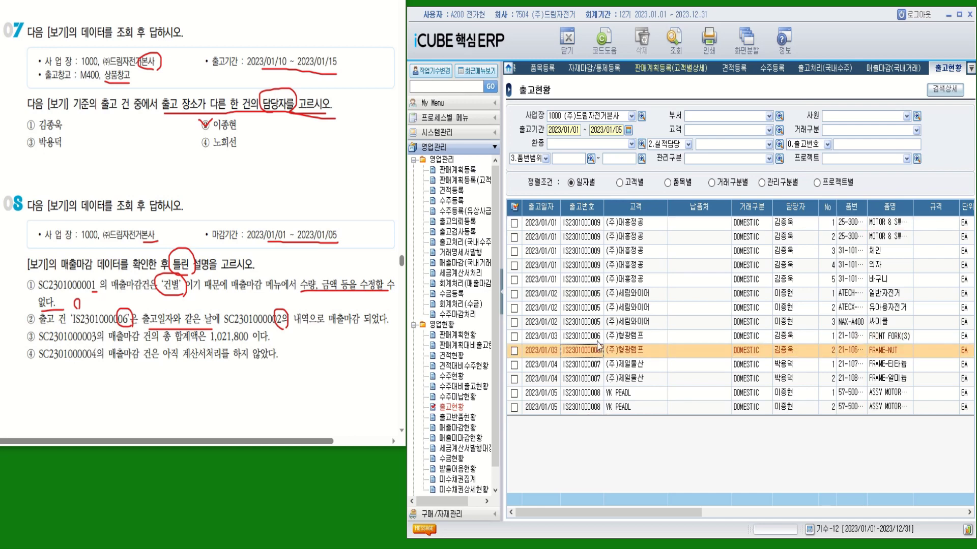
pyautogui.click(599, 340)
pyautogui.click(600, 352)
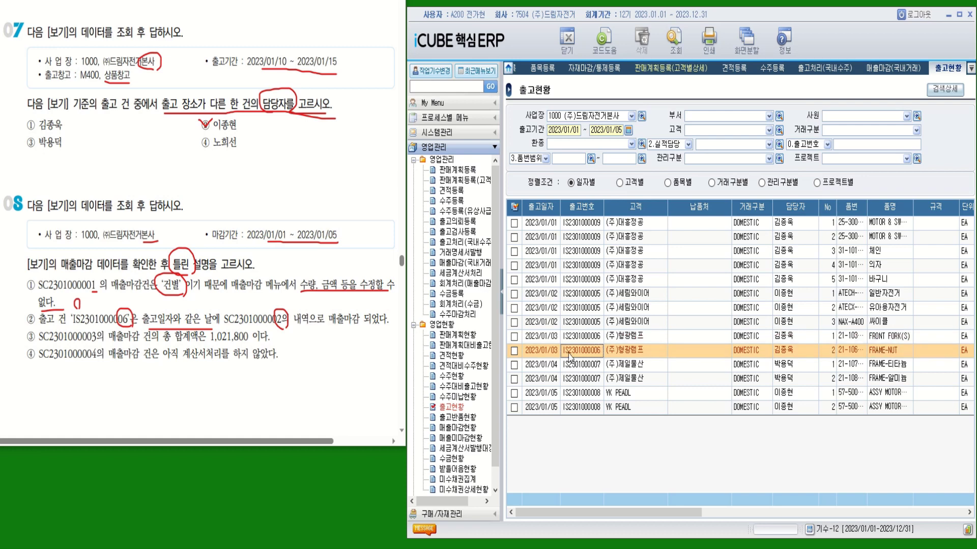
pyautogui.click(539, 352)
pyautogui.click(894, 67)
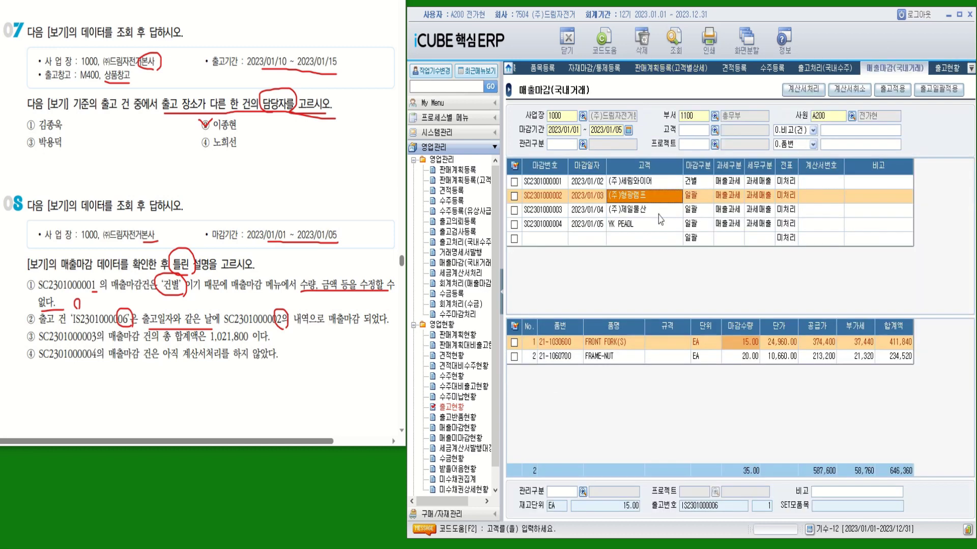
pyautogui.click(598, 201)
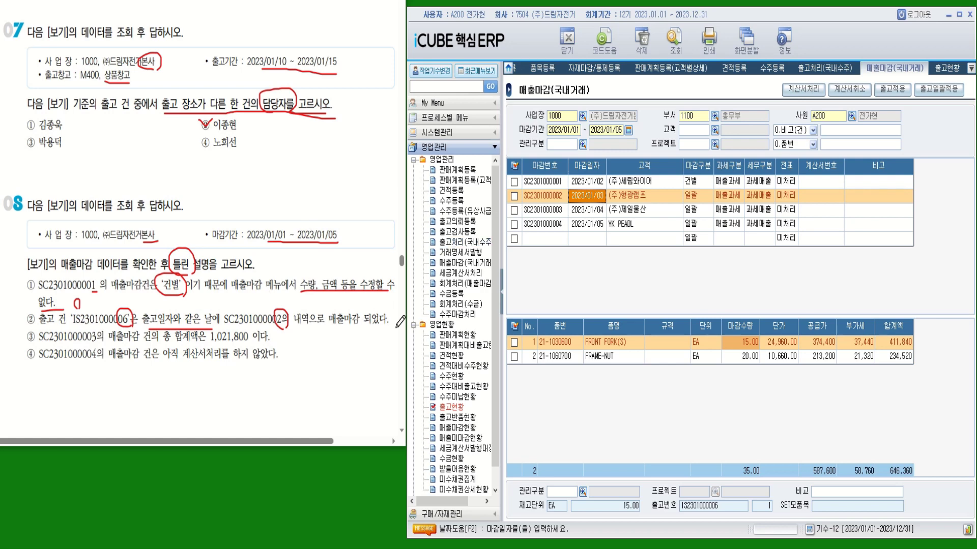
pyautogui.moveTo(370, 326); pyautogui.dragTo(368, 326)
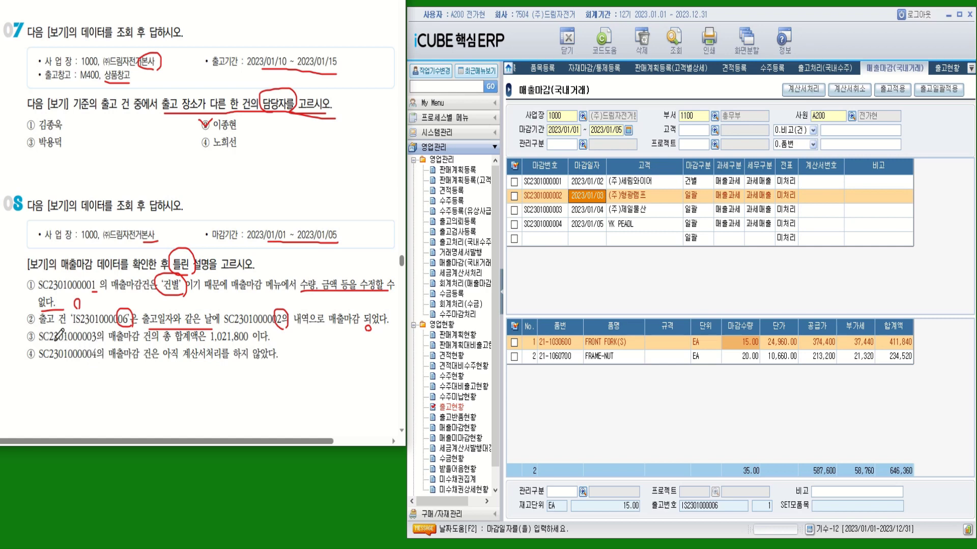
pyautogui.moveTo(93, 347); pyautogui.dragTo(103, 346)
pyautogui.moveTo(175, 345); pyautogui.dragTo(258, 346)
pyautogui.click(626, 210)
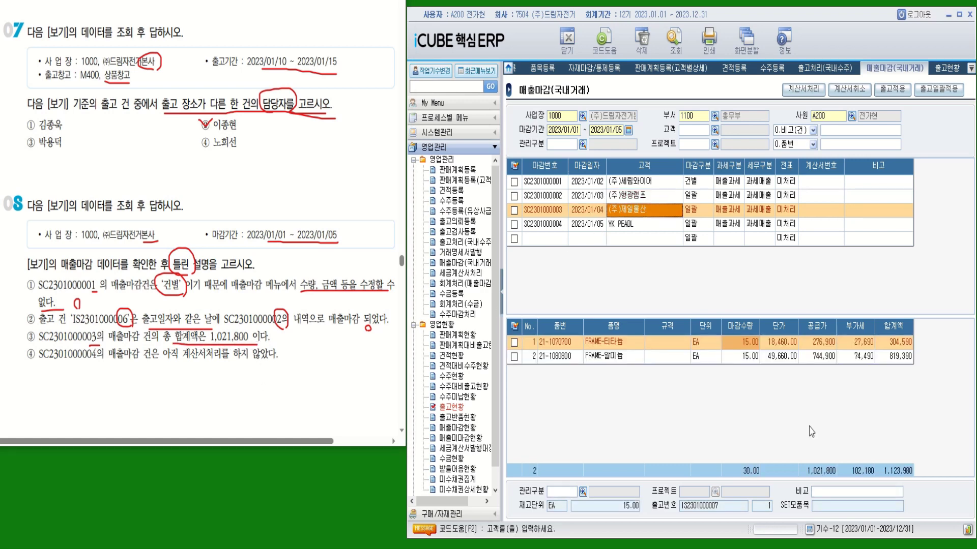
pyautogui.click(899, 474)
pyautogui.moveTo(19, 329); pyautogui.dragTo(36, 328)
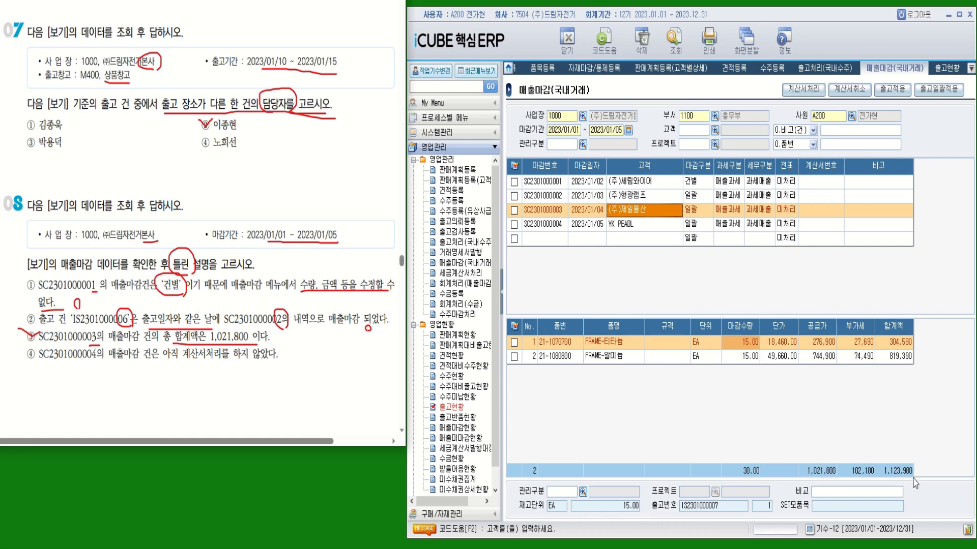
pyautogui.press('ctrl')
pyautogui.press('ctrl')
pyautogui.press('ctrl')
pyautogui.press('ctrl')
pyautogui.press('ctrl')
pyautogui.moveTo(82, 365); pyautogui.dragTo(100, 364)
pyautogui.click(665, 228)
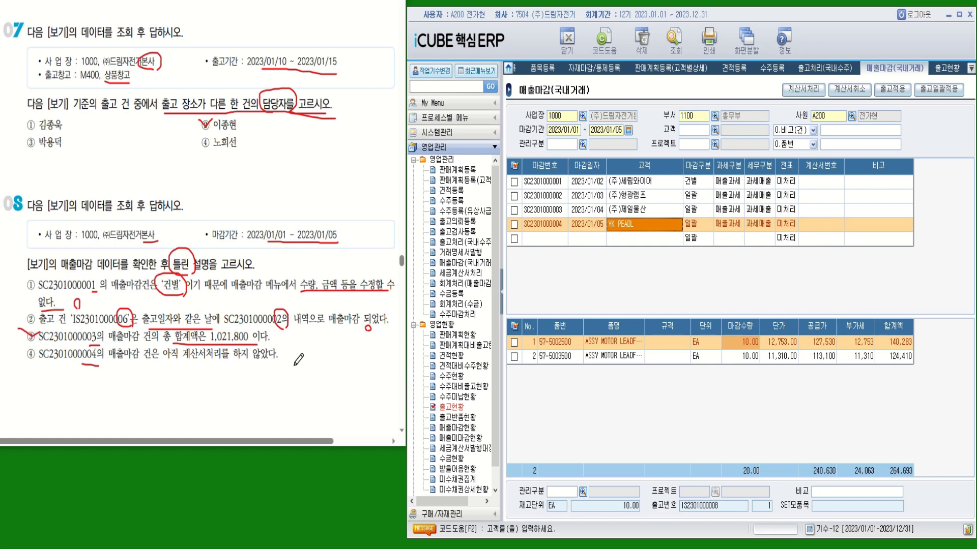
pyautogui.moveTo(288, 351)
pyautogui.mouseDown()
pyautogui.moveTo(302, 349)
pyautogui.moveTo(290, 351)
pyautogui.mouseUp()
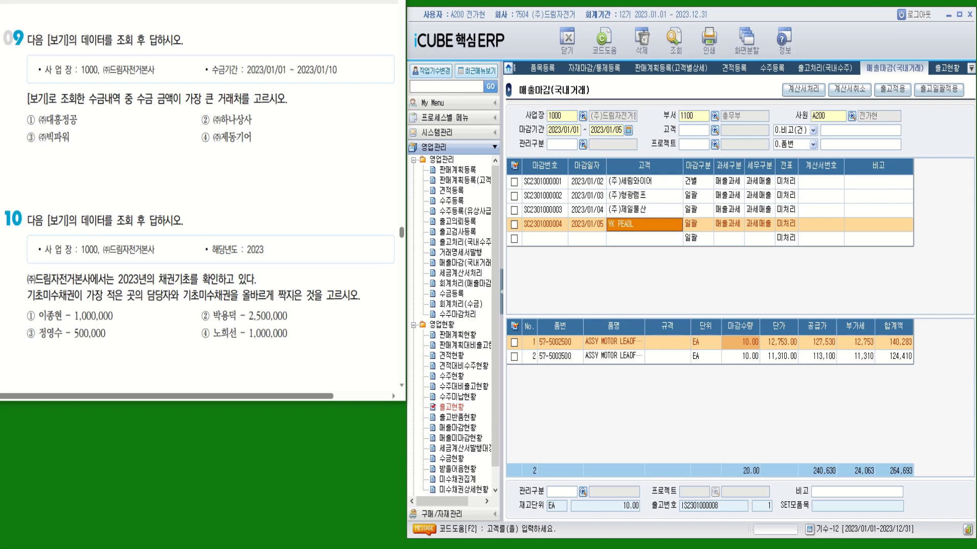
# Step: In question 09, circle 본사 and 수금내역, and underline the 수금기간 dates and 가장 큰 거래처를 고르시오
pyautogui.moveTo(150, 76)
pyautogui.mouseDown()
pyautogui.moveTo(163, 61)
pyautogui.moveTo(149, 76)
pyautogui.mouseUp()
pyautogui.moveTo(259, 76); pyautogui.dragTo(336, 77)
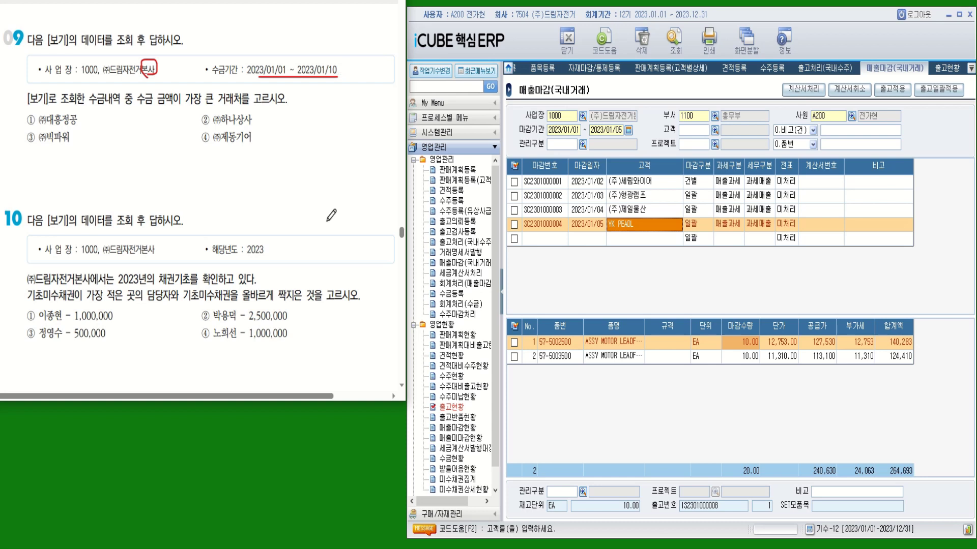
pyautogui.moveTo(116, 106)
pyautogui.mouseDown()
pyautogui.moveTo(94, 104)
pyautogui.moveTo(119, 106)
pyautogui.mouseUp()
pyautogui.moveTo(188, 107); pyautogui.dragTo(282, 102)
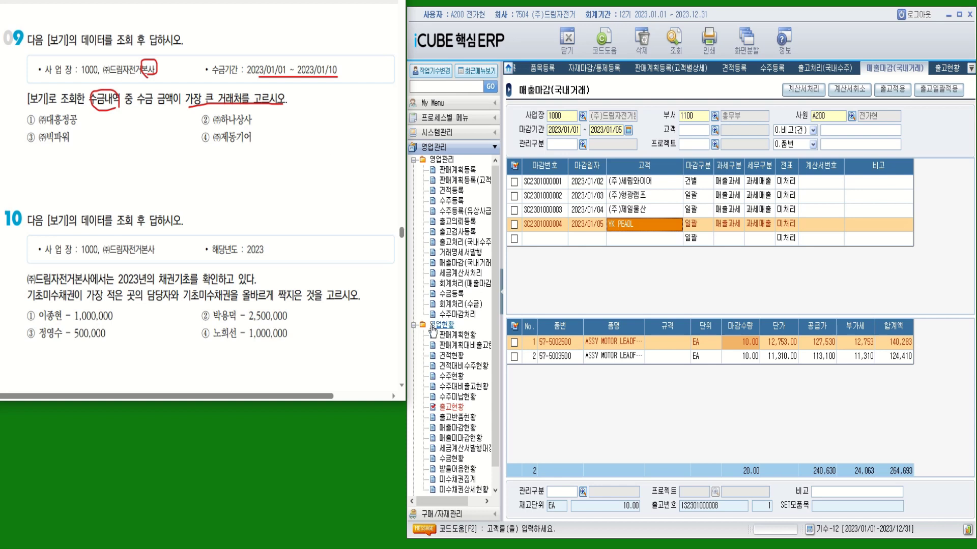
# Step: Open 수금등록 and query the collections with 수금기간 2023/01/01 to 2023/01/10
pyautogui.click(414, 326)
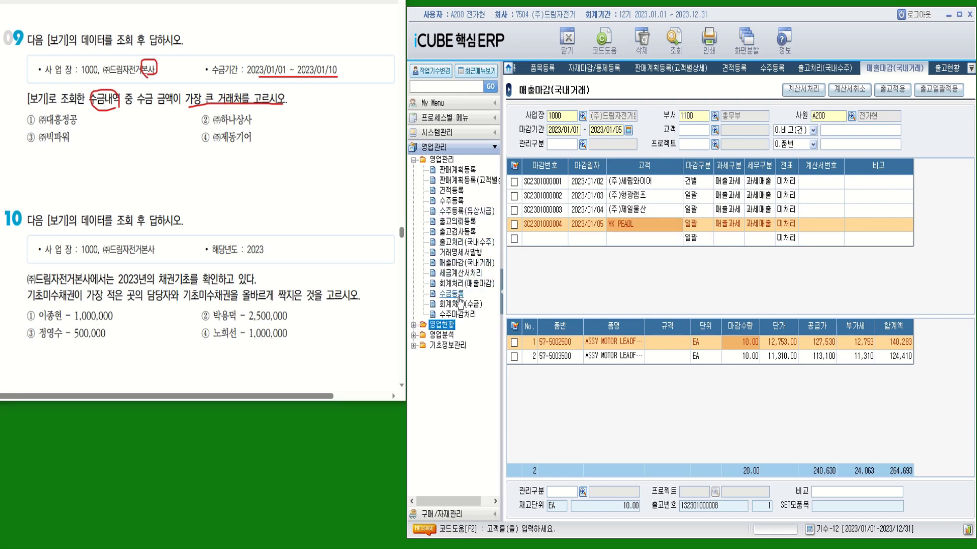
pyautogui.doubleClick(458, 297)
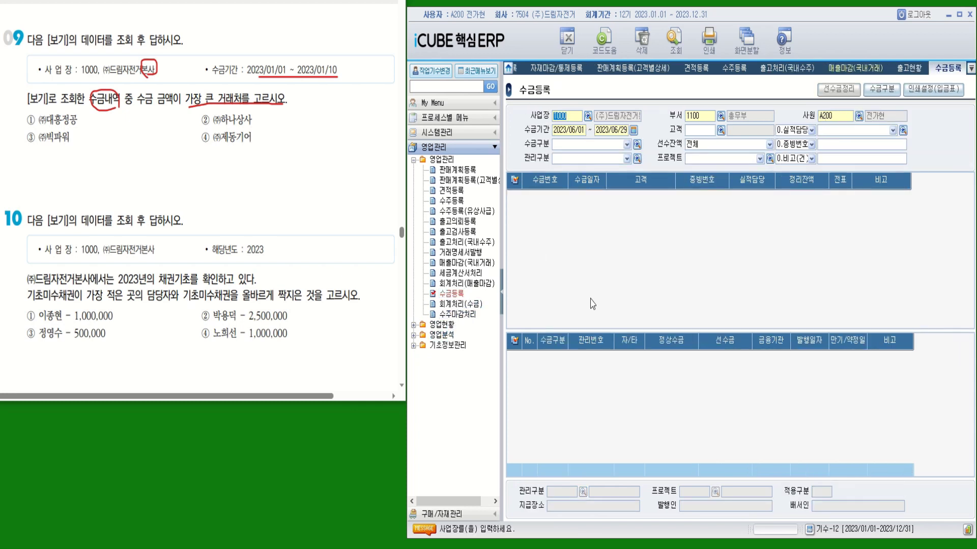
pyautogui.click(580, 128)
pyautogui.write('20__/__/__')
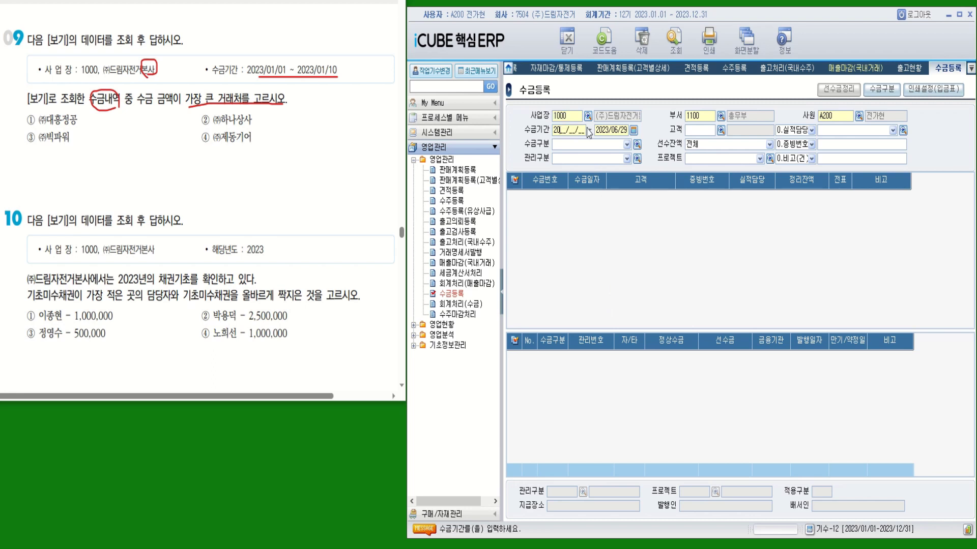
pyautogui.write('23010120')
pyautogui.write('0')
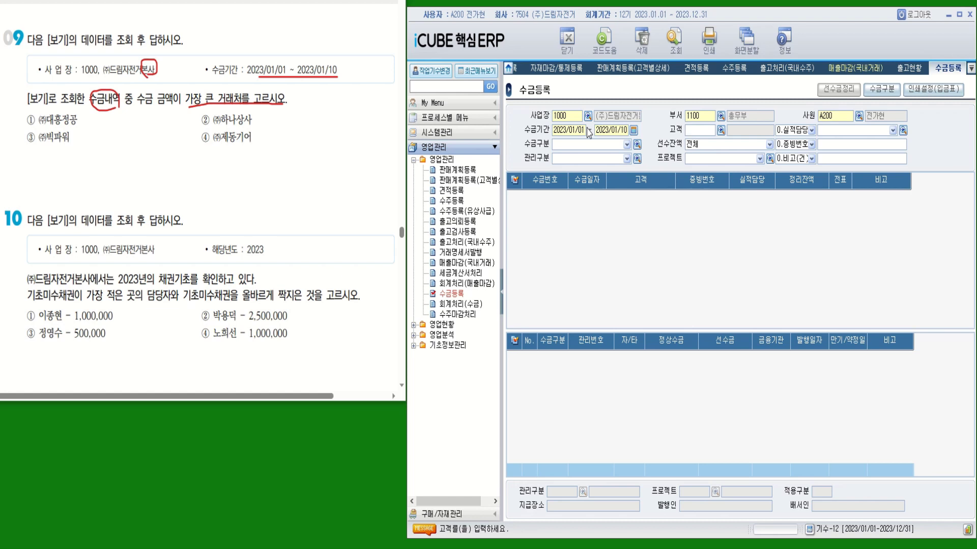
pyautogui.click(675, 41)
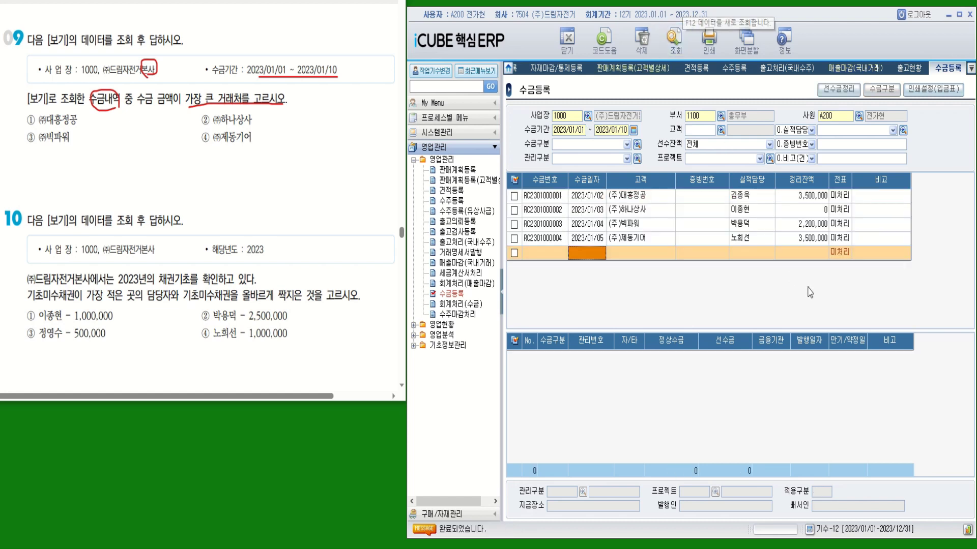
# Step: Compare the 정상수금 and 선수금 details of the four customers' collections and tick option ① as question 09's answer
pyautogui.click(618, 196)
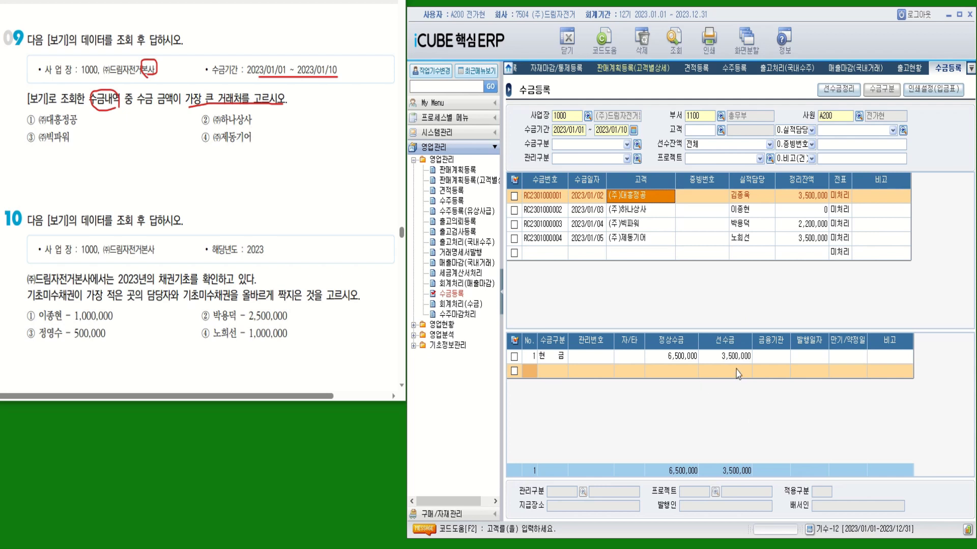
pyautogui.click(668, 216)
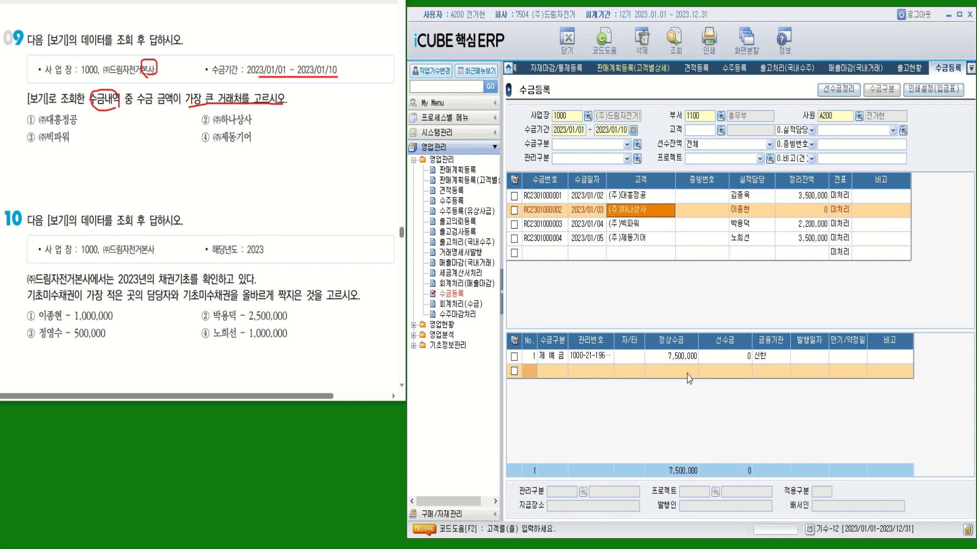
pyautogui.click(664, 224)
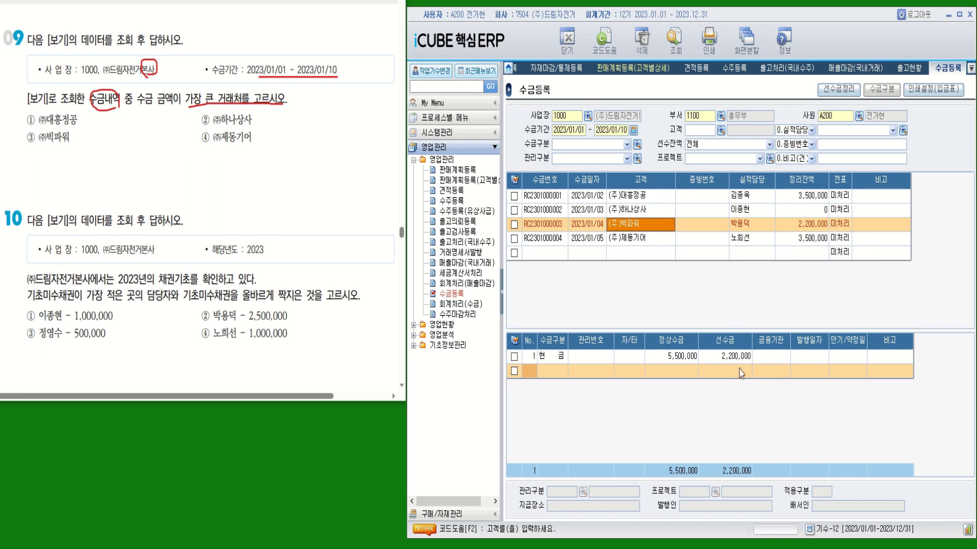
pyautogui.click(642, 238)
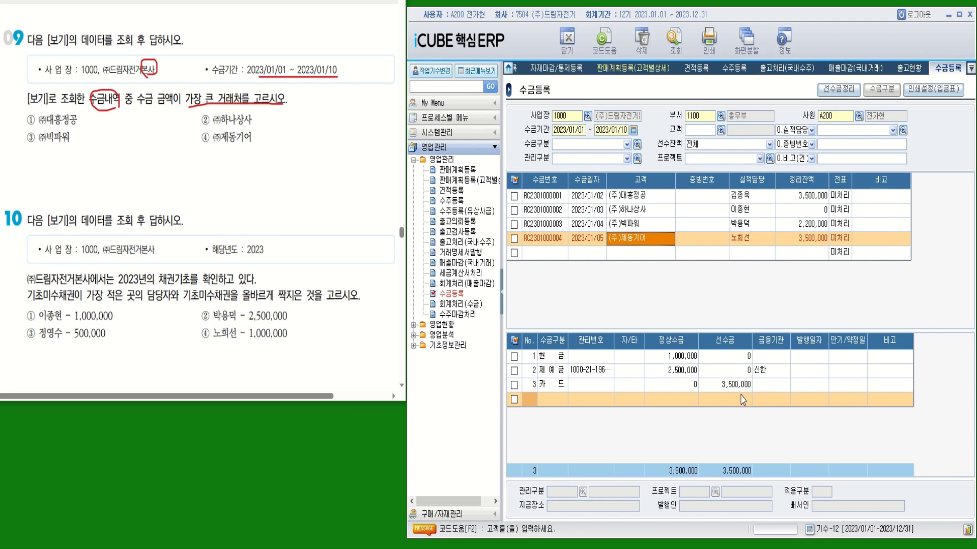
pyautogui.click(705, 196)
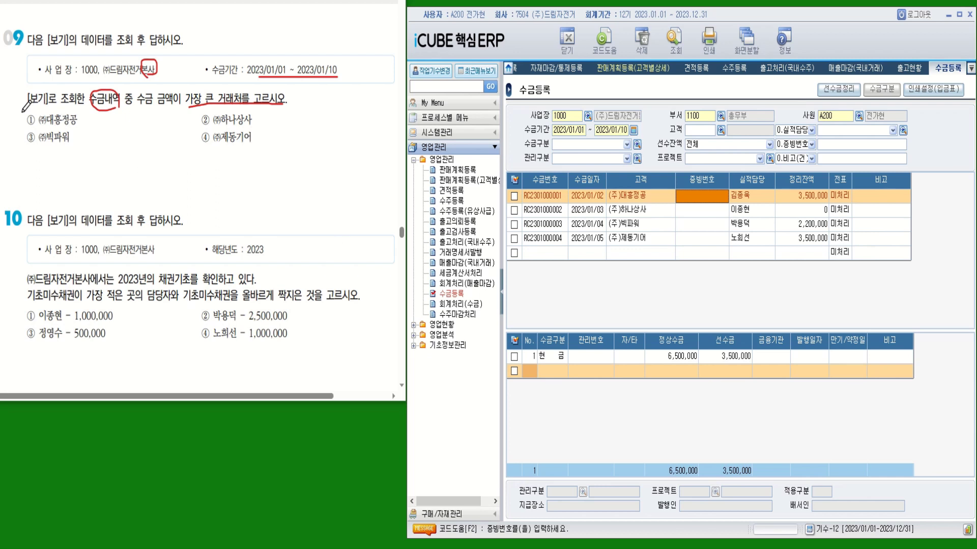
pyautogui.moveTo(23, 112); pyautogui.dragTo(39, 116)
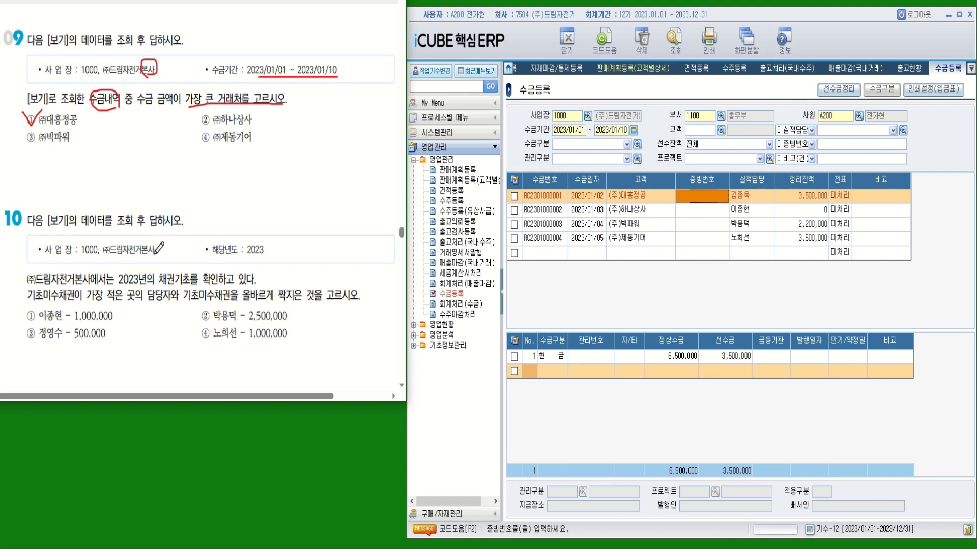
# Step: In question 10, circle 본사, 적은 곳 and 기초, and underline 해당년도 2023, 채권기초를 확인하고 있다, and the key words of the final sentence
pyautogui.moveTo(155, 242)
pyautogui.mouseDown()
pyautogui.moveTo(142, 254)
pyautogui.moveTo(156, 254)
pyautogui.mouseUp()
pyautogui.moveTo(229, 254); pyautogui.dragTo(279, 251)
pyautogui.moveTo(161, 285); pyautogui.dragTo(255, 282)
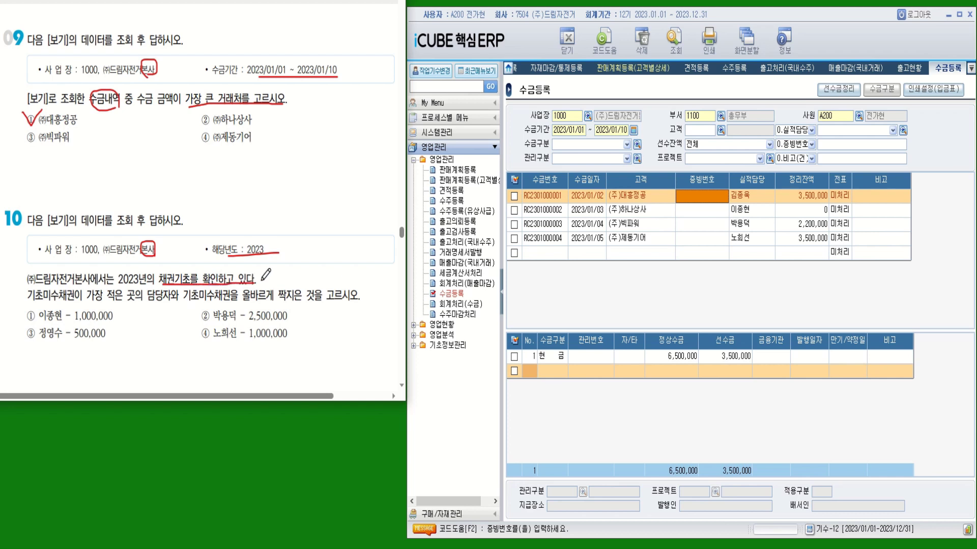
pyautogui.moveTo(33, 304)
pyautogui.mouseDown()
pyautogui.moveTo(106, 300)
pyautogui.moveTo(108, 289)
pyautogui.moveTo(130, 289)
pyautogui.moveTo(131, 308)
pyautogui.moveTo(357, 305)
pyautogui.mouseUp()
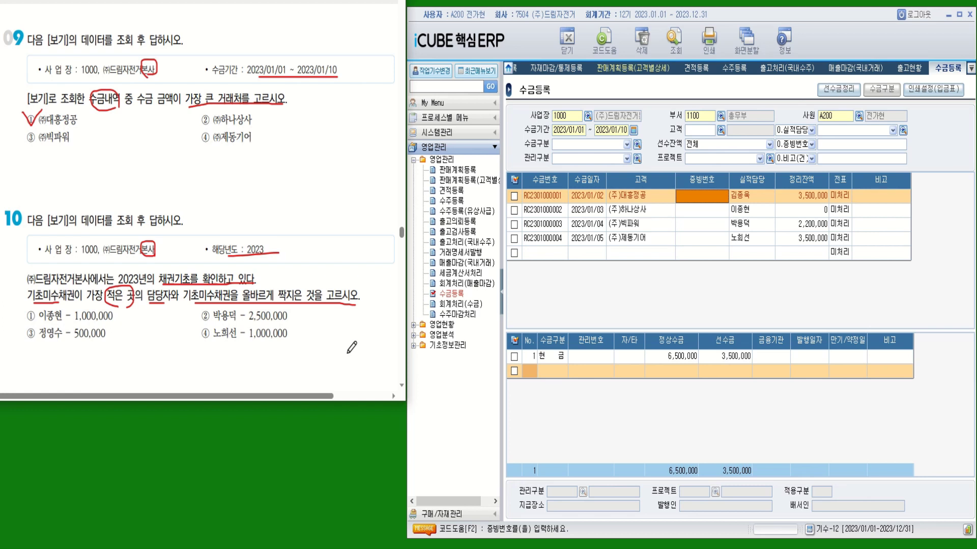
pyautogui.moveTo(37, 304)
pyautogui.mouseDown()
pyautogui.moveTo(26, 304)
pyautogui.moveTo(32, 288)
pyautogui.mouseUp()
# Step: Open 채권기초/이월/조정(출고기준) under 기초정보관리 and query the 채권기초 data for 해당년도 2023
pyautogui.click(451, 348)
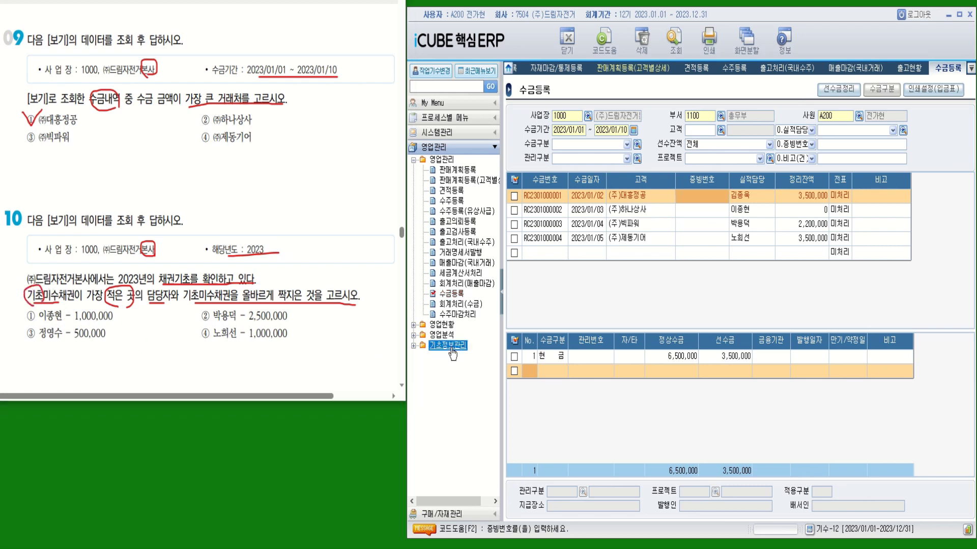
pyautogui.doubleClick(450, 350)
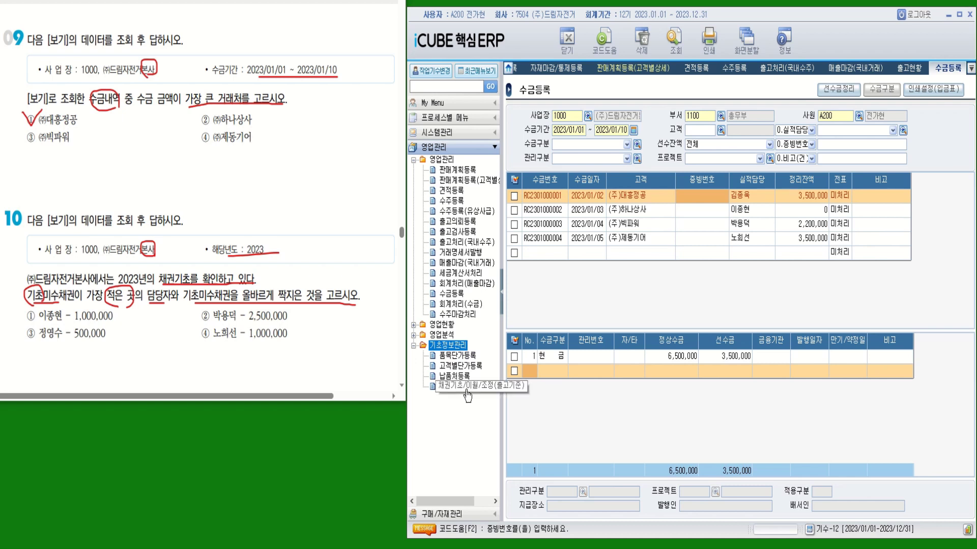
pyautogui.click(466, 389)
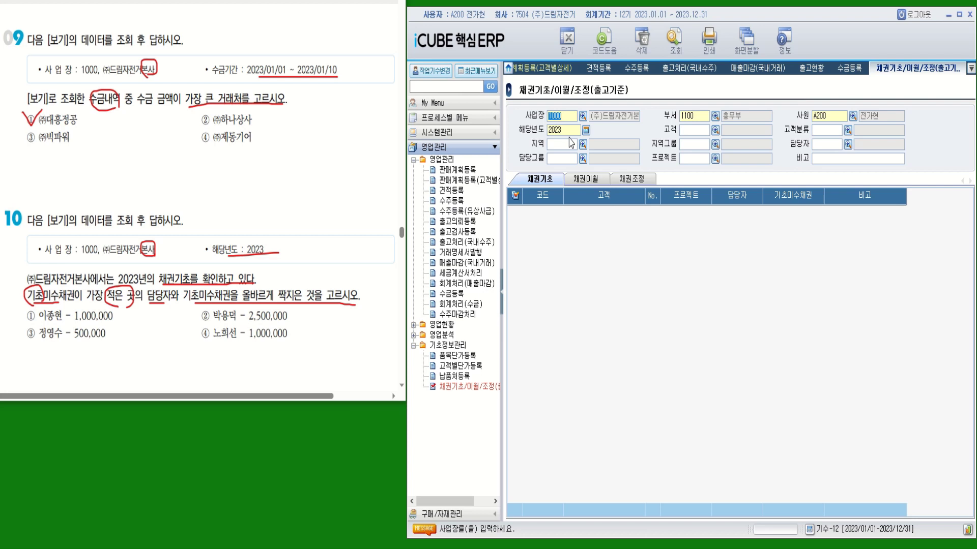
pyautogui.click(674, 38)
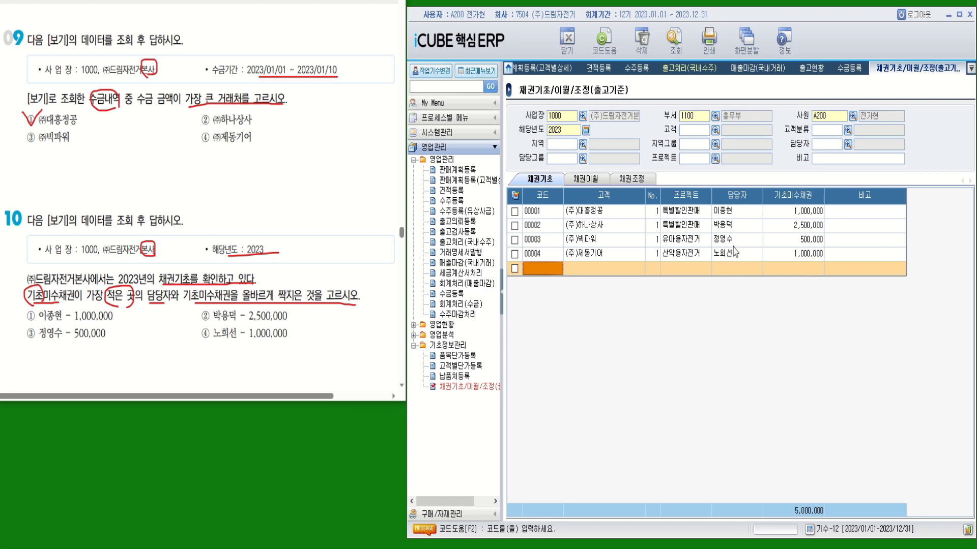
# Step: Check the first two customers' 담당자 and 기초미수채권, tick option ① of question 10, and underline 가장 in the question
pyautogui.click(731, 214)
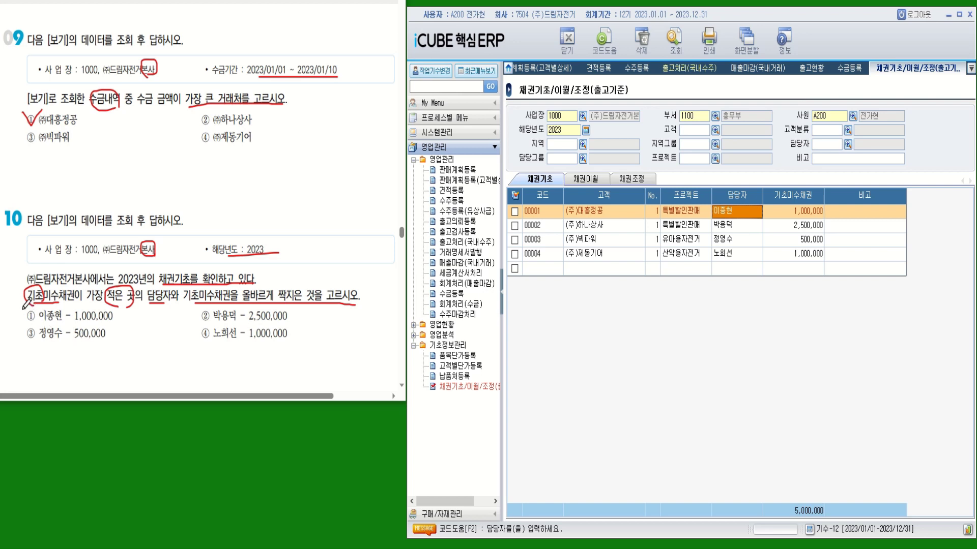
pyautogui.moveTo(24, 304)
pyautogui.mouseDown()
pyautogui.moveTo(30, 315)
pyautogui.moveTo(45, 300)
pyautogui.mouseUp()
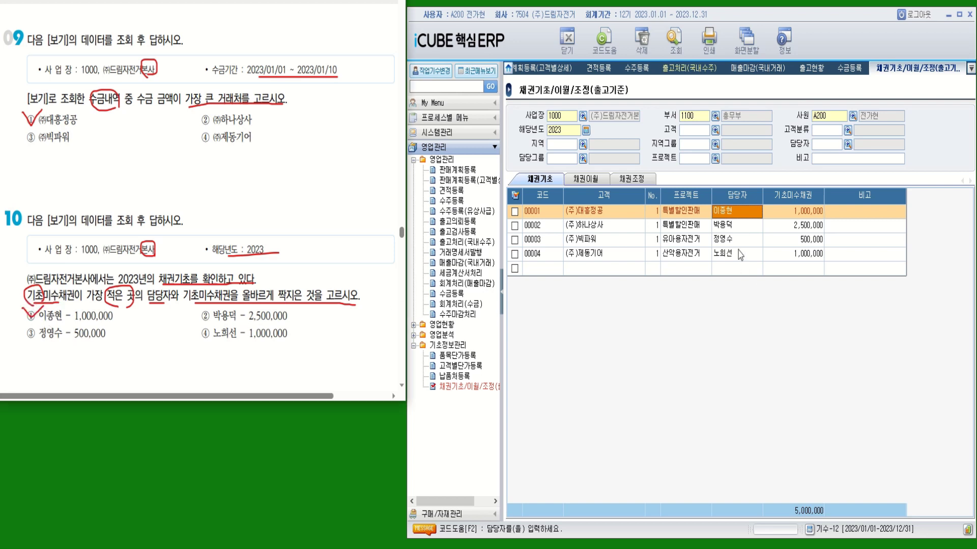
pyautogui.click(737, 224)
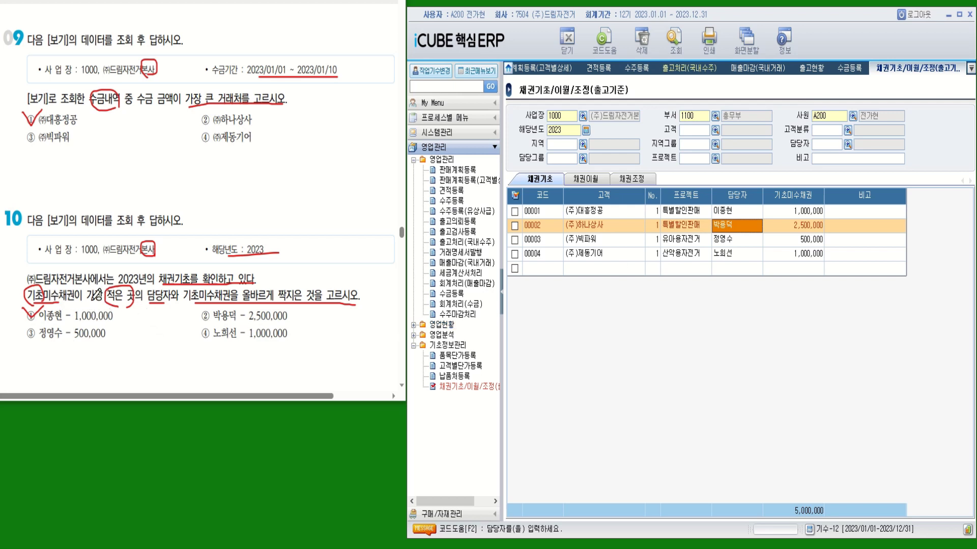
pyautogui.moveTo(86, 300); pyautogui.dragTo(122, 305)
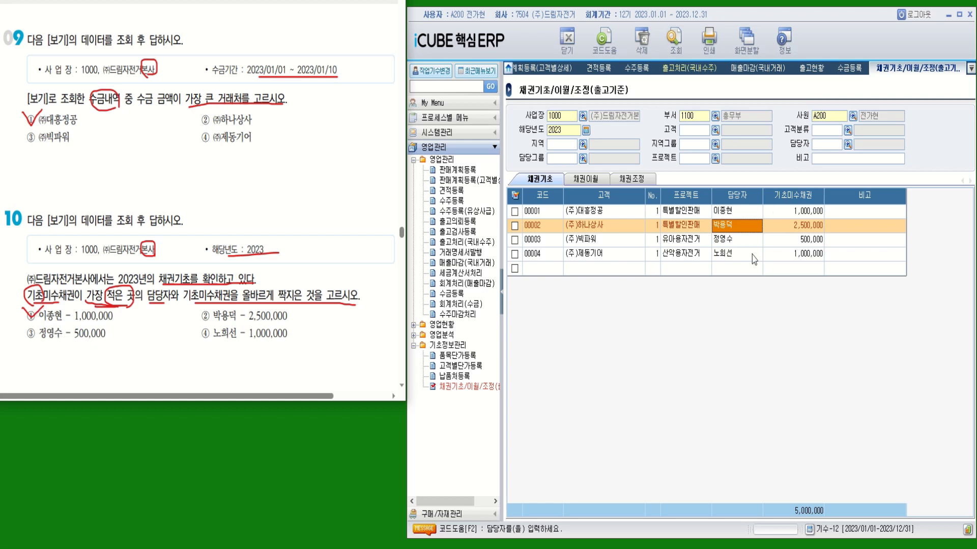
# Step: Check the 담당자 and 기초미수채권 of (주)빅파워 and (주)제동기어, box option ③ as question 10's answer, and cross out option ①
pyautogui.click(744, 240)
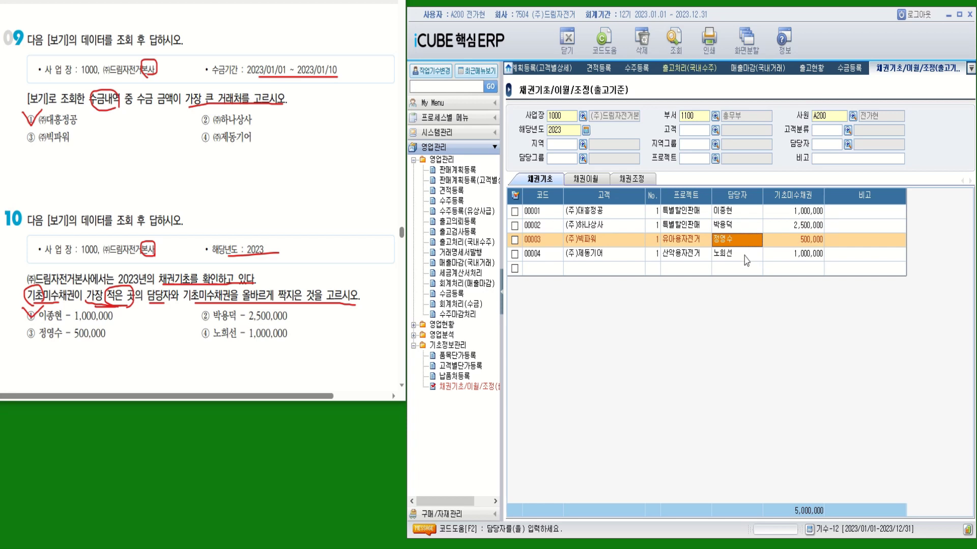
pyautogui.click(743, 256)
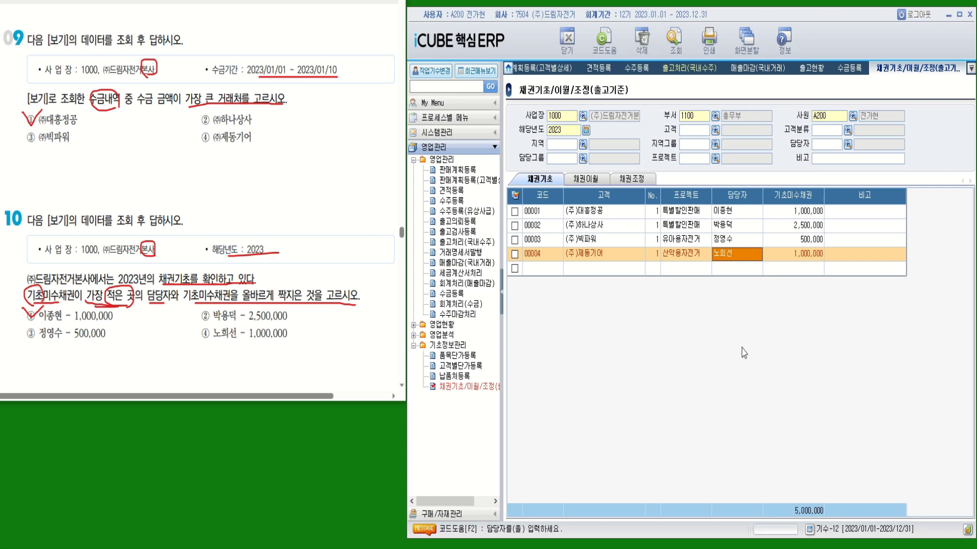
pyautogui.click(806, 239)
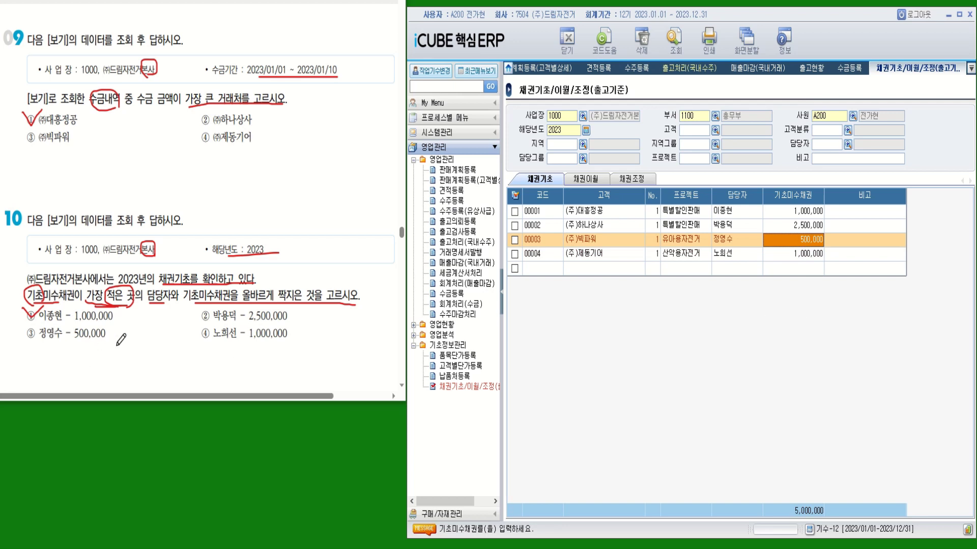
pyautogui.moveTo(118, 346)
pyautogui.mouseDown()
pyautogui.moveTo(21, 346)
pyautogui.moveTo(18, 327)
pyautogui.moveTo(122, 329)
pyautogui.moveTo(121, 347)
pyautogui.mouseUp()
pyautogui.moveTo(23, 305); pyautogui.dragTo(33, 315)
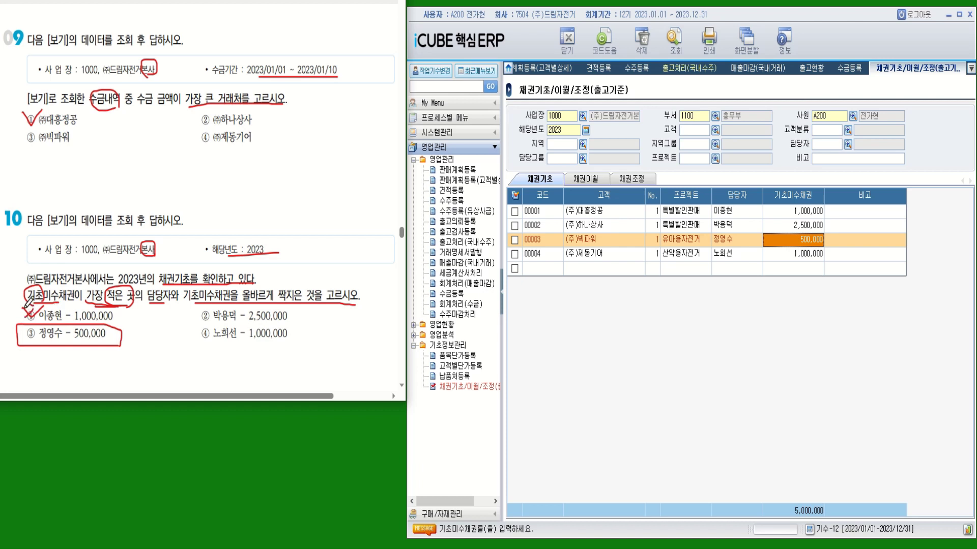